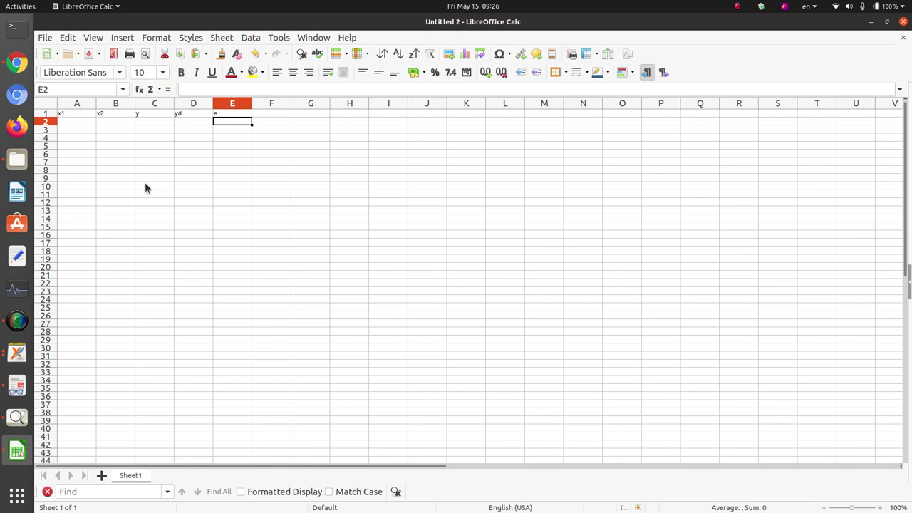
Fit the widths of columns A to E to their header text
scroll(247, 195, "up", 6, "ctrl")
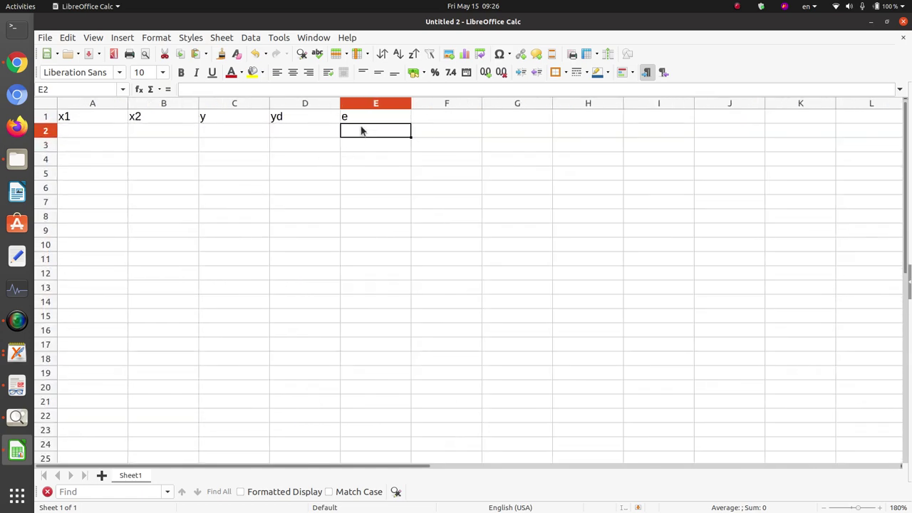
left_click_drag(361, 101, 69, 118)
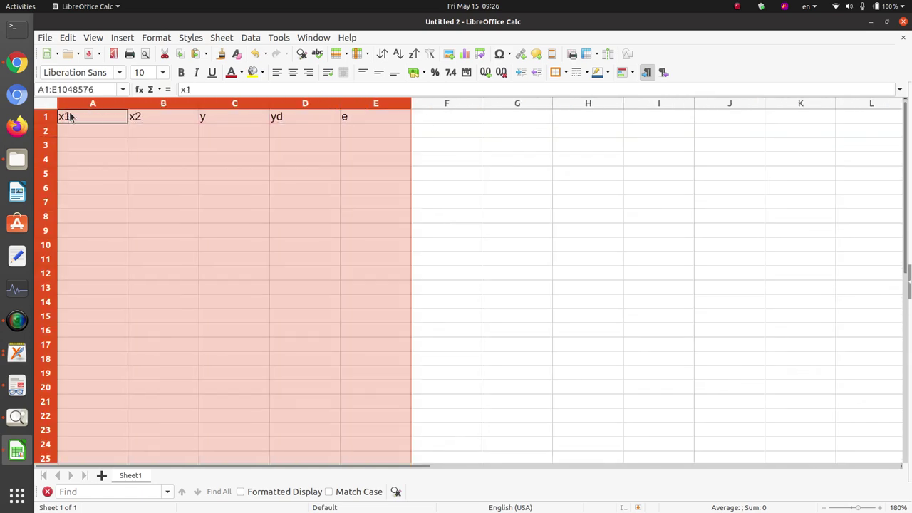
double_click(127, 104)
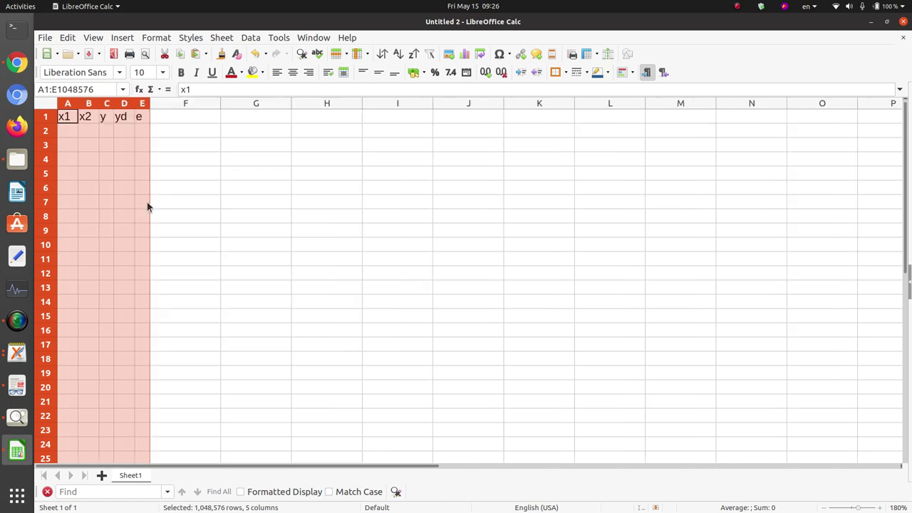
left_click(142, 189)
Make the header labels in A1:E1 bold
left_click(95, 146)
left_click_drag(143, 117, 65, 117)
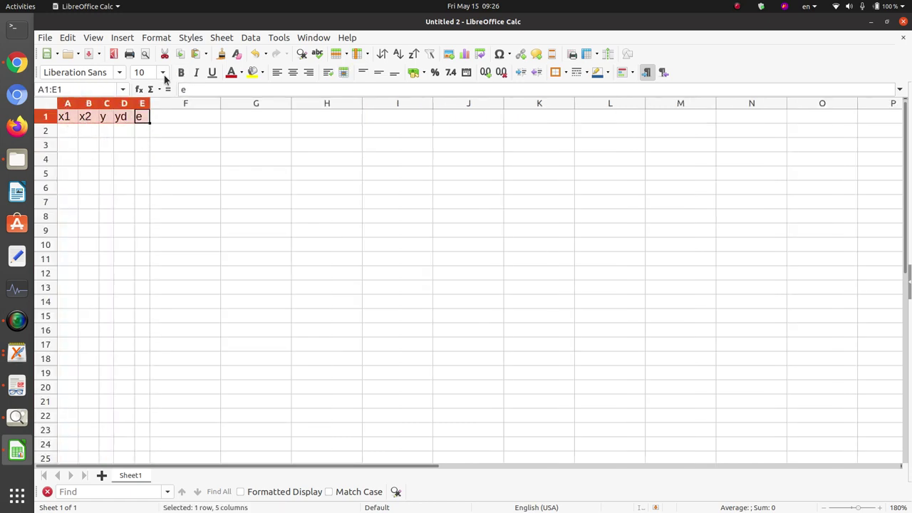
key("ctrl+b")
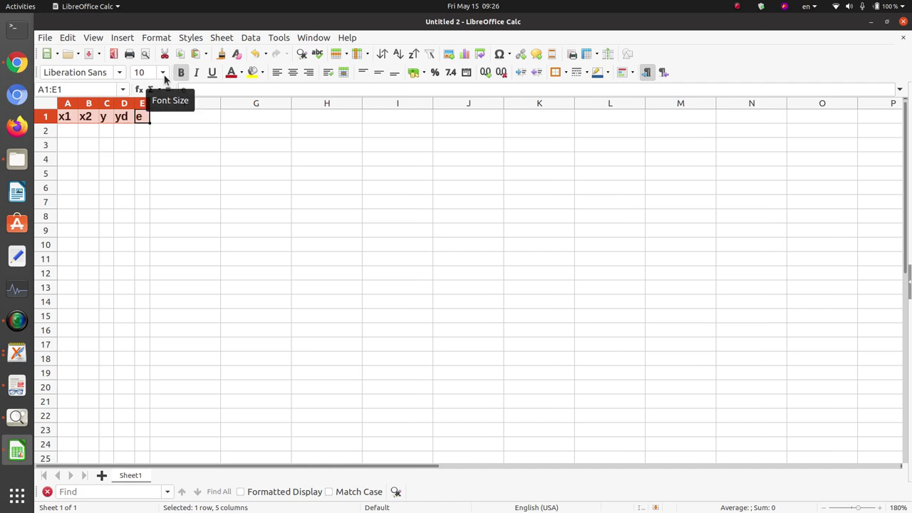
Enter the x1 and x2 values 0, 0 in row 2 and 0, 1 in row 3
key("Right")
key("Down")
key("Left")
key("Left")
key("Left")
key("Left")
key("Left")
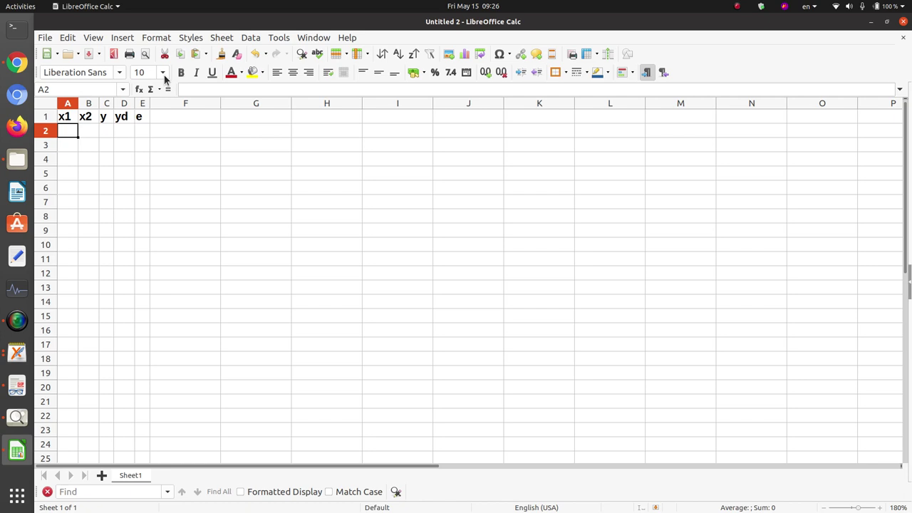
type("0")
key("Tab")
type("0")
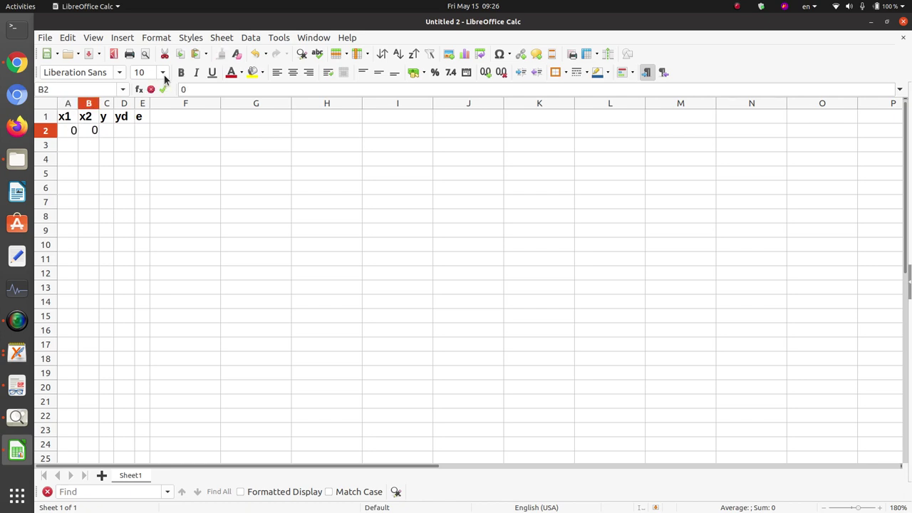
key("Return")
type("0")
key("Tab")
type("1")
key("Return")
Enter the x1 and x2 values 1, 0 in row 4 and 1, 1 in row 5
type("1")
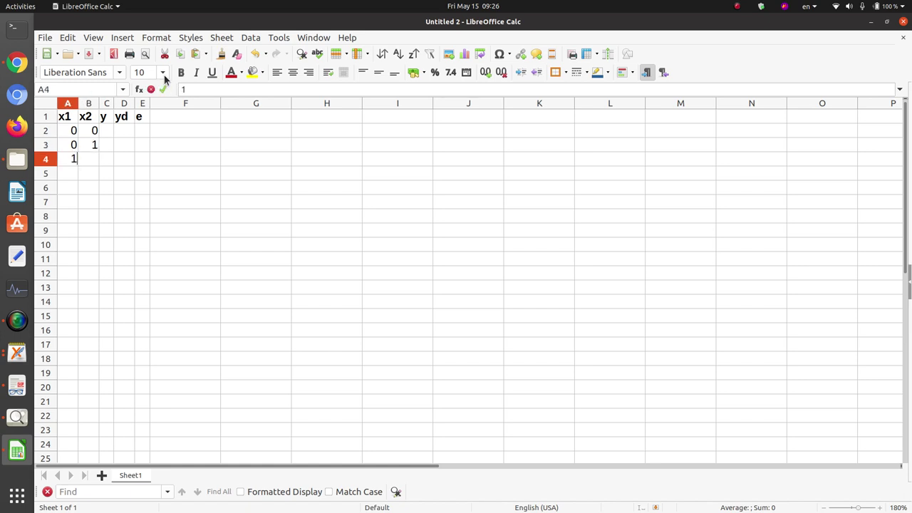
key("Tab")
type("0")
key("Return")
key("Left")
type("1")
key("Tab")
type("1")
key("Return")
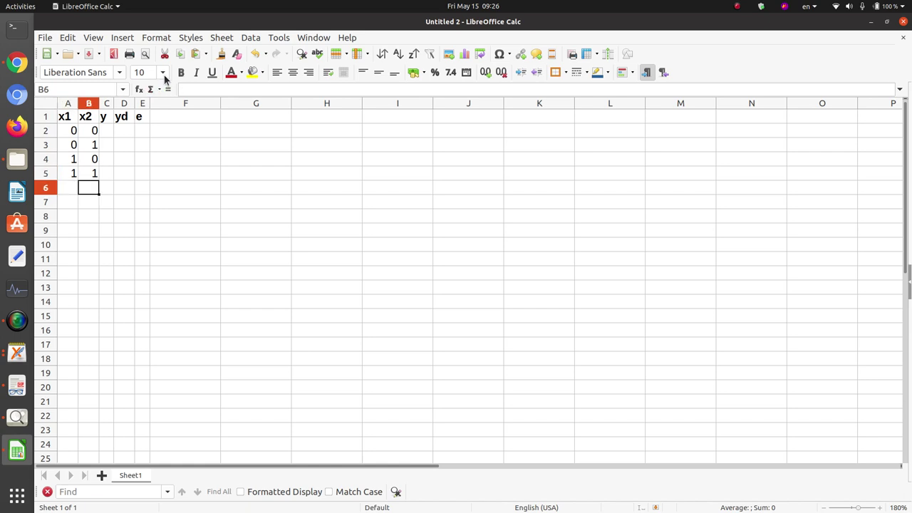
Copy the x1 and x2 values in A2:B5 and paste them into A6:B9
key("Left")
key("Up")
key("Up")
key("Up")
key("Up")
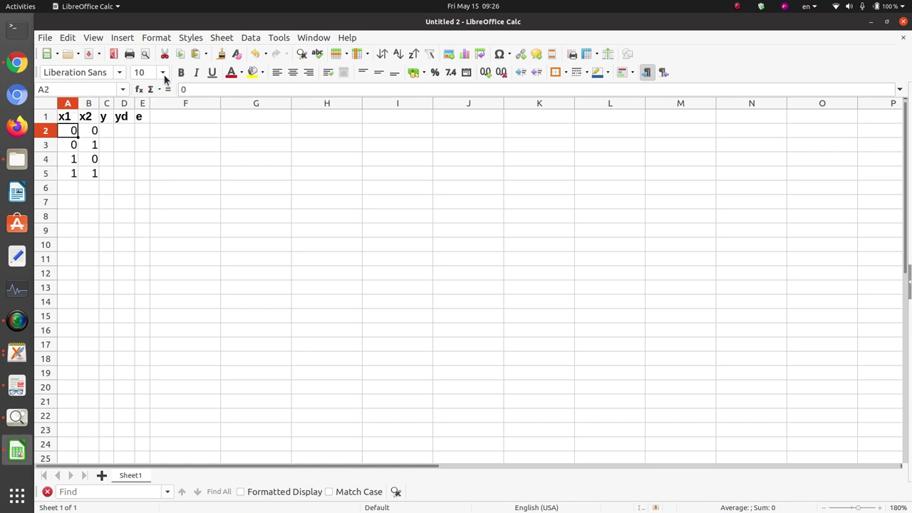
key("shift+Right")
key("shift+Down")
key("shift+Down")
key("shift+Down")
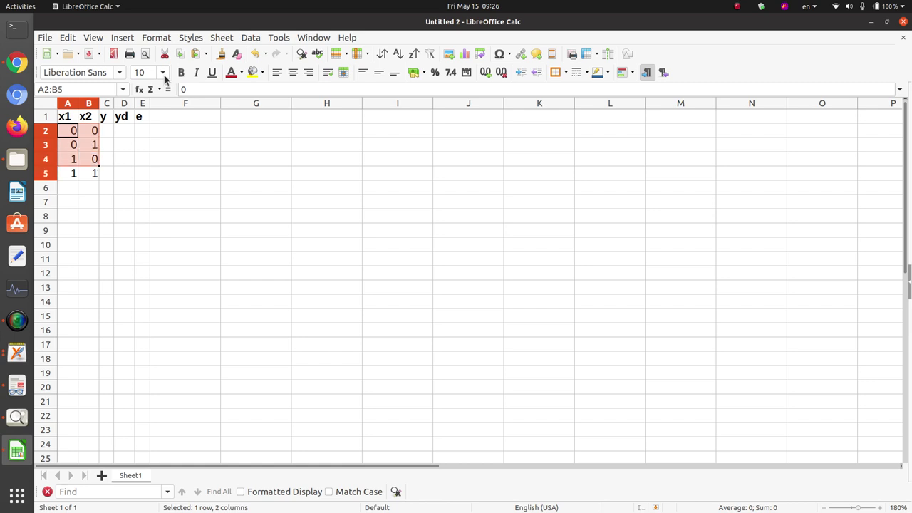
key("ctrl+c")
key("Down")
key("Down")
key("Down")
key("Down")
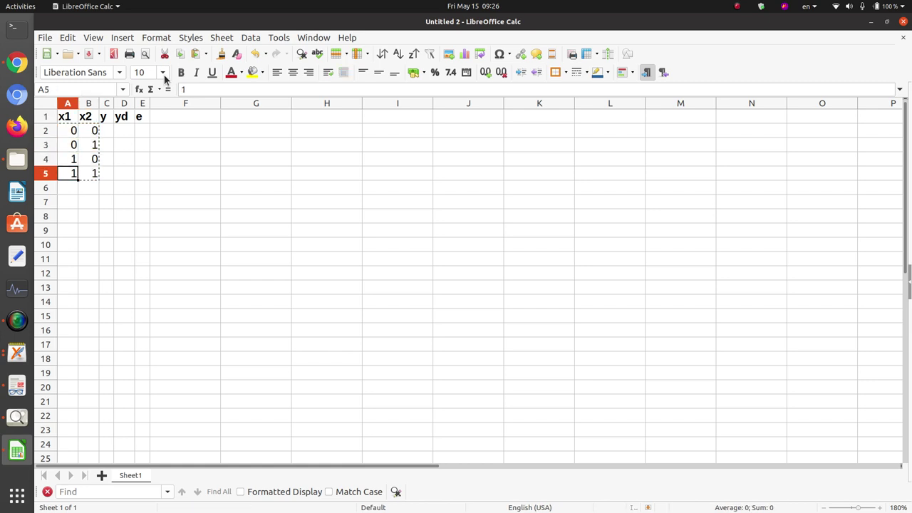
key("ctrl+v")
Paste the copied x1 and x2 block once more into A10:B13
key("Down")
key("Down")
key("Down")
key("Down")
key("ctrl+v")
key("Down")
key("Down")
key("Down")
key("Down")
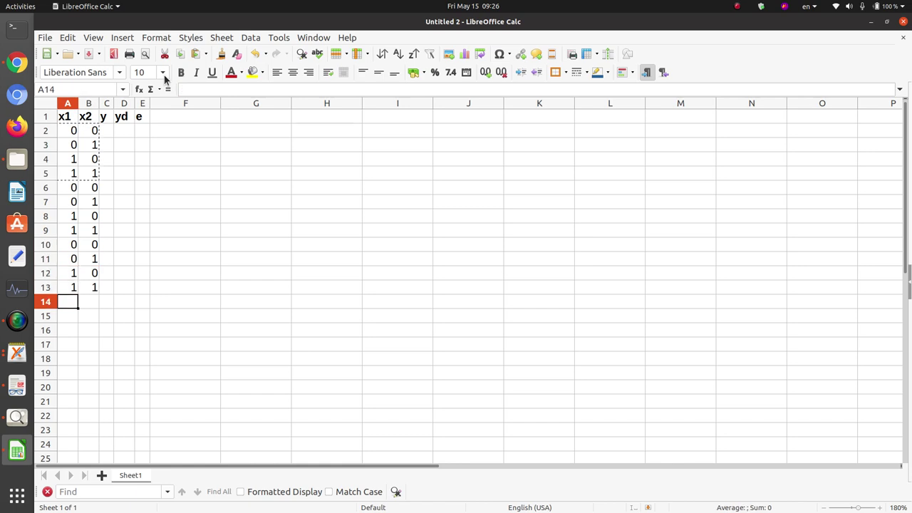
Enter 1 as the yd value in D2
key("Up")
key("Up")
key("Up")
key("Up")
key("Up")
key("Up")
key("Up")
key("Up")
key("Up")
key("Up")
key("Up")
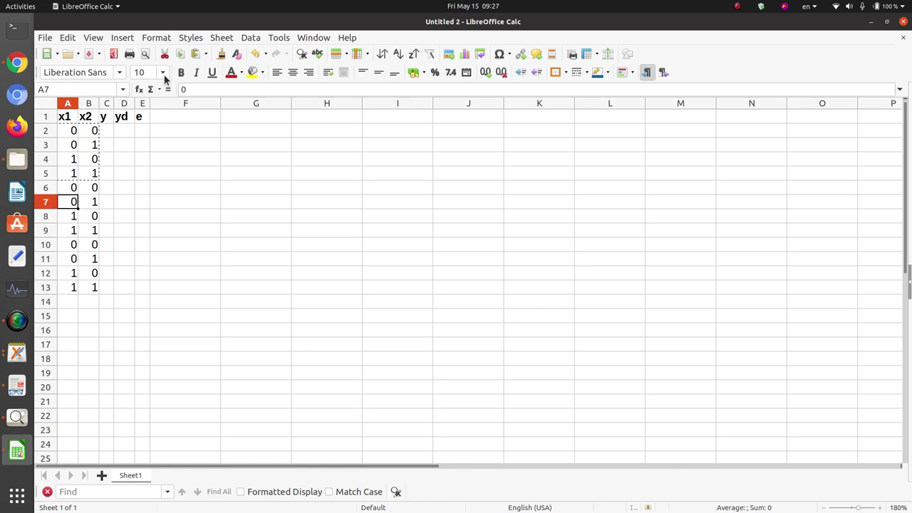
key("Up")
key("Right")
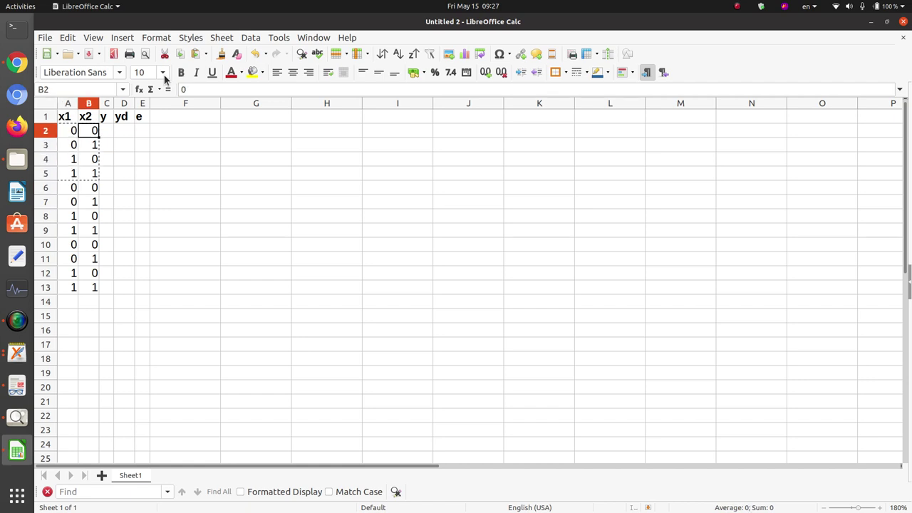
key("Right")
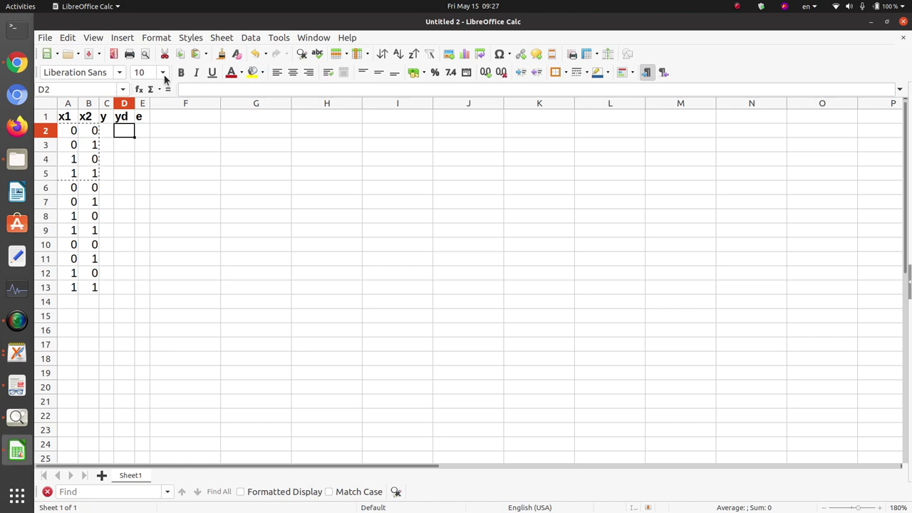
type("1")
key("Left")
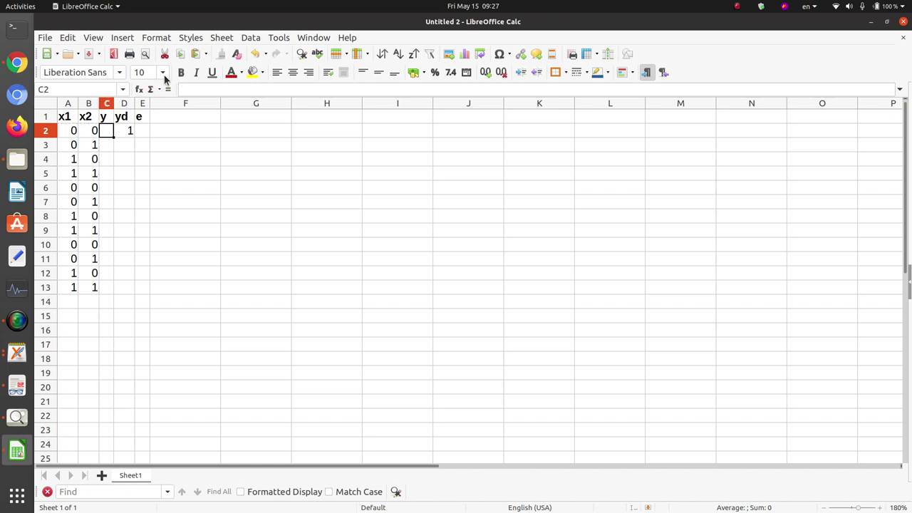
Enter 0.5 as the y value in C2 and fit column C's width to its content
type("0.5")
key("Return")
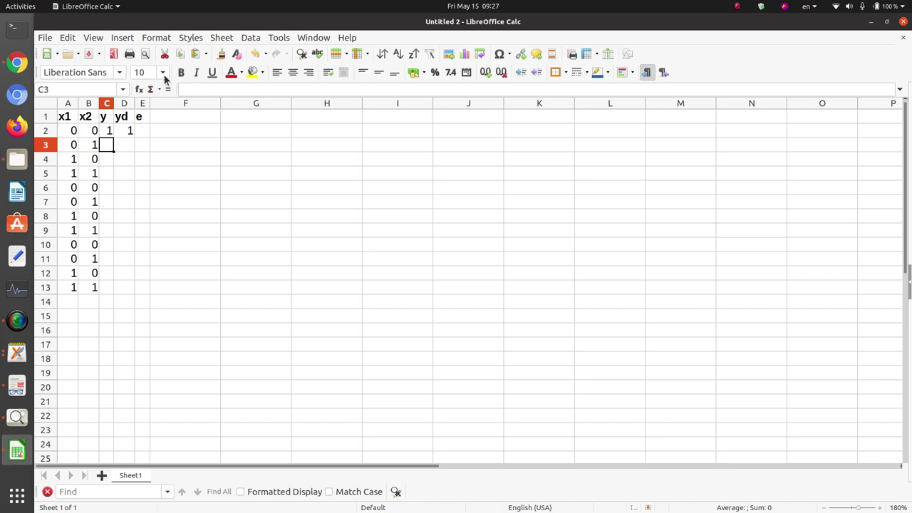
double_click(114, 104)
left_click(134, 186)
left_click(112, 147)
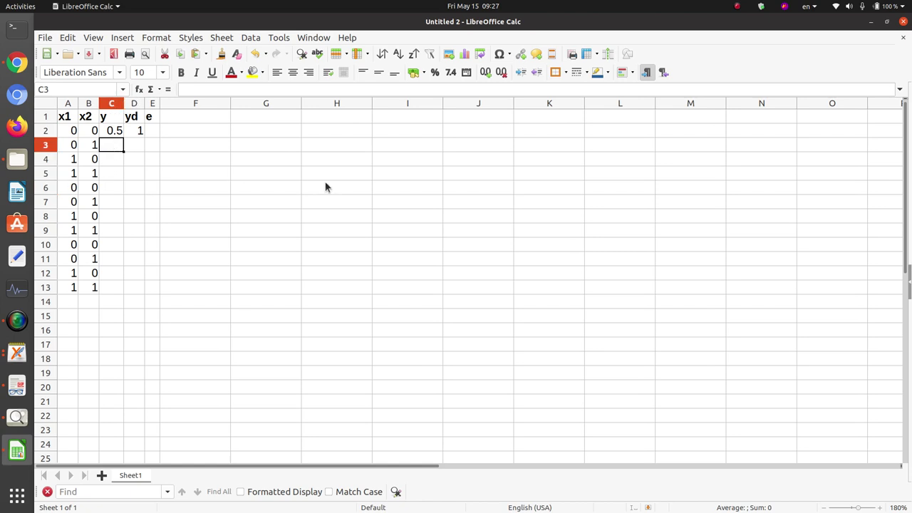
Enter the error formula =D2-C2 in E2
key("Up")
key("Right")
key("Right")
type("=")
left_click(135, 130)
type("-")
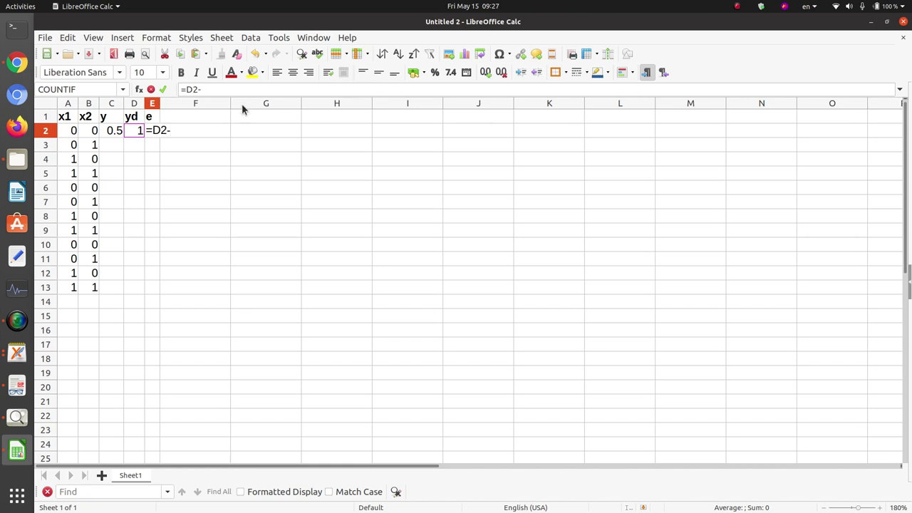
left_click(115, 131)
key("shift+Return")
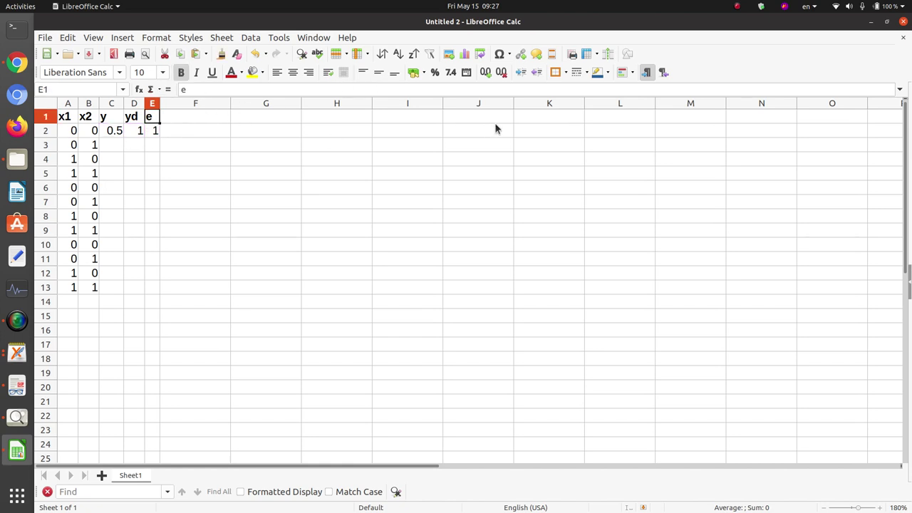
Fit column E's width so the decimal error value displays in full
key("Down")
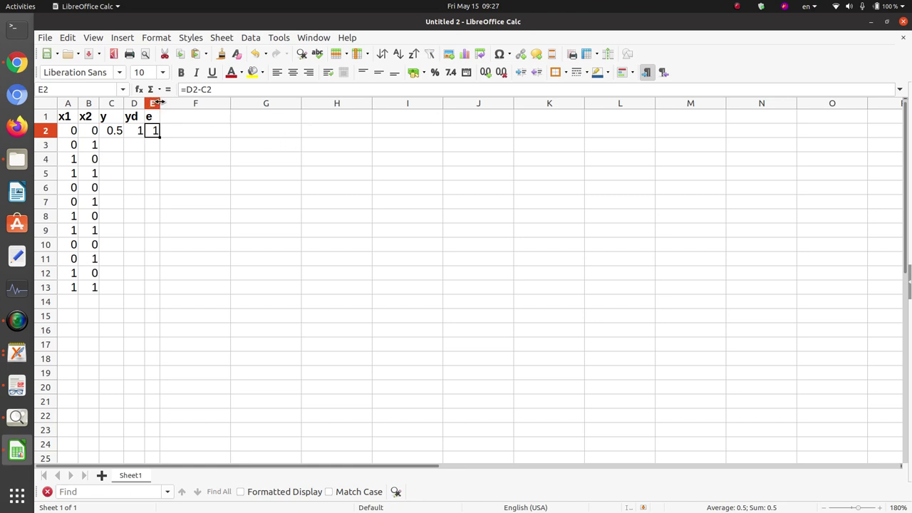
double_click(159, 102)
left_click(161, 188)
left_click(151, 146)
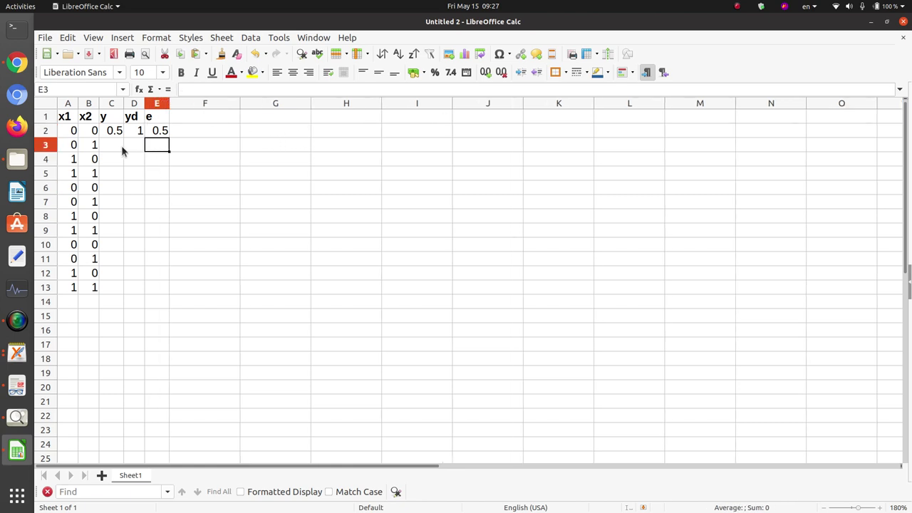
Enter 0.6 as the y value in C3 and 0 as the yd value in D3
left_click(118, 151)
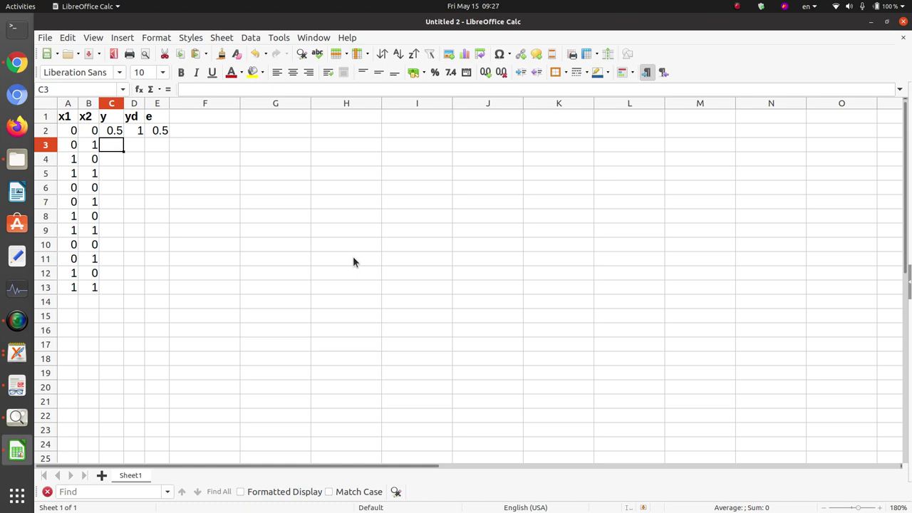
type("0.6")
key("Tab")
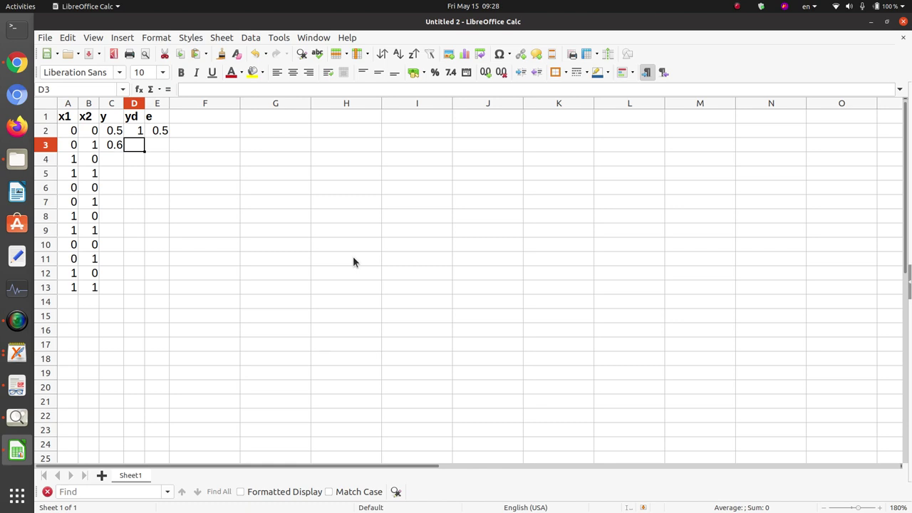
type("0")
key("Return")
Copy the error formula from E2 into E3
key("Up")
key("Right")
key("Up")
key("ctrl+c")
key("Down")
key("ctrl+v")
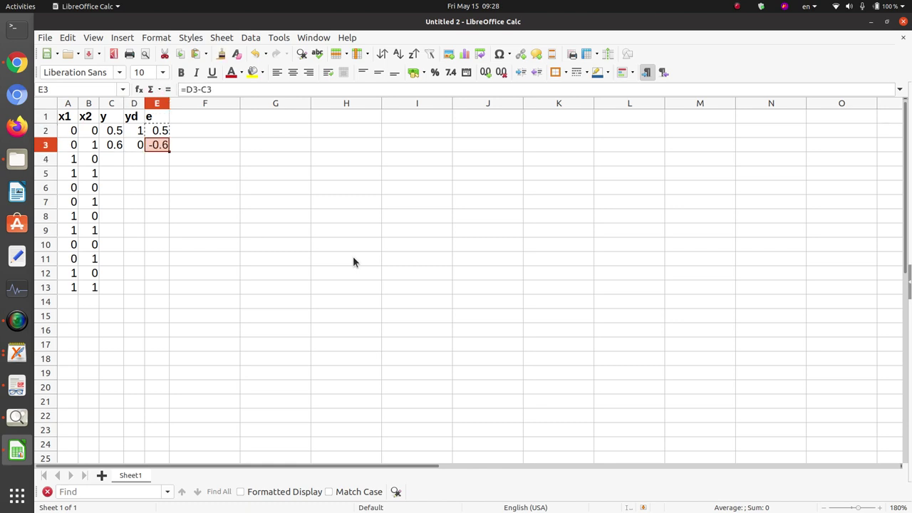
key("Down")
key("Left")
key("Left")
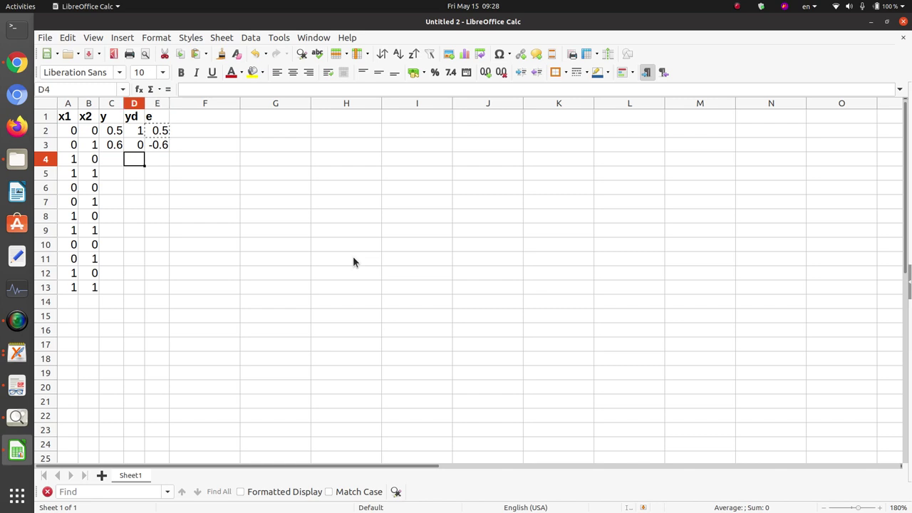
key("Right")
key("Right")
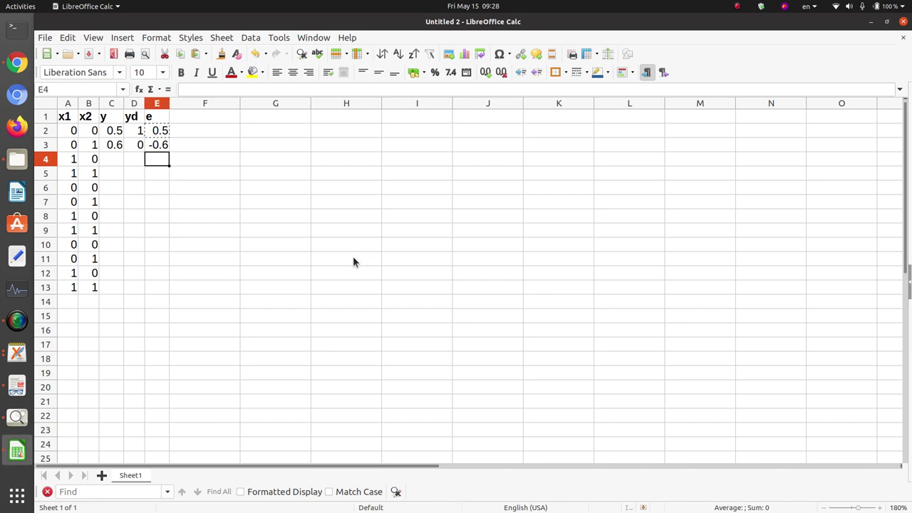
key("Up")
key("Up")
key("Down")
key("Up")
key("shift+Down")
key("ctrl+c")
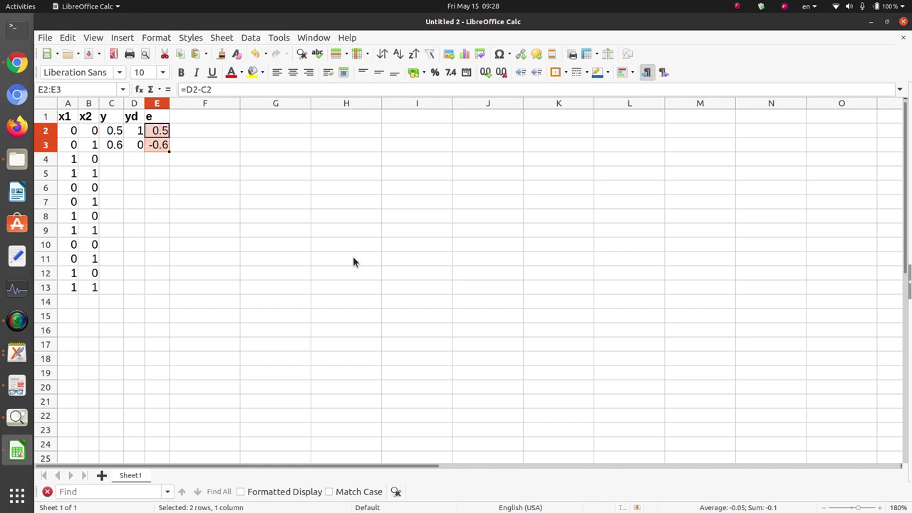
key("Down")
key("Down")
key("Down")
key("Down")
key("Down")
key("Down")
key("Up")
key("Up")
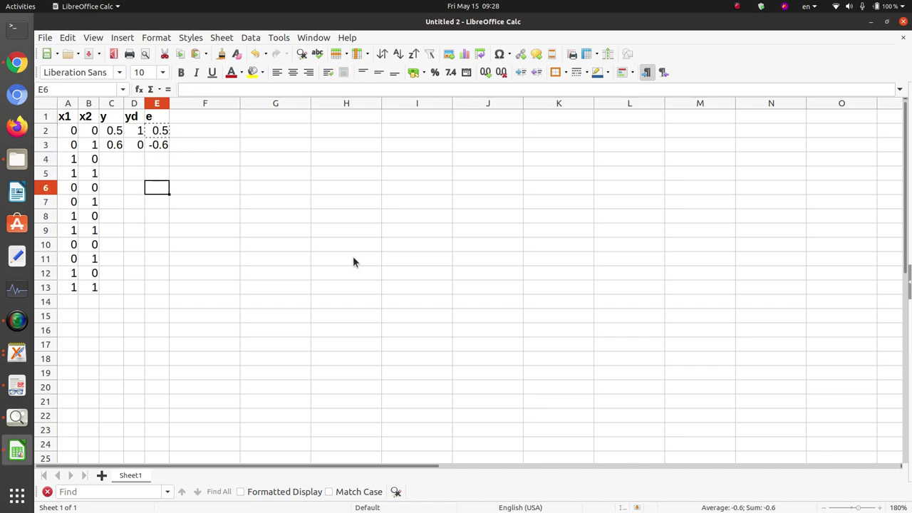
key("Up")
key("Up")
key("Left")
key("Left")
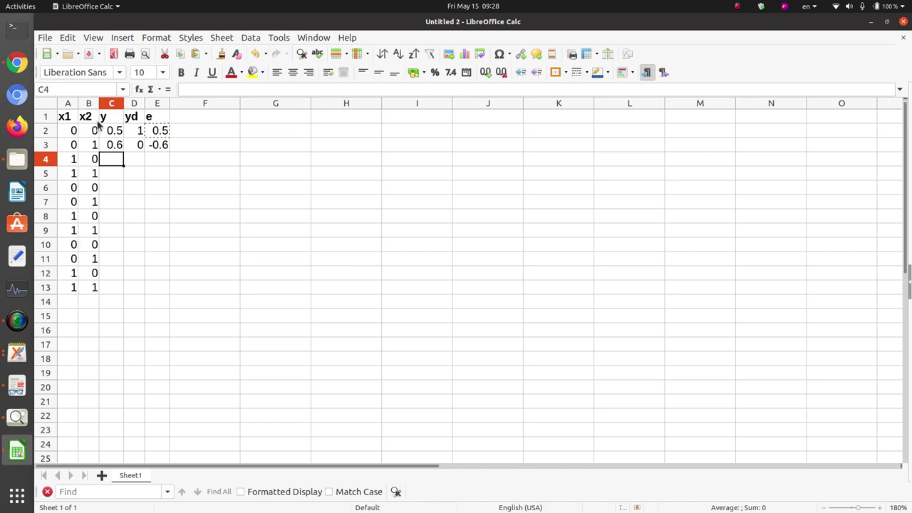
Fill the y series from C2:C3 down to C13
left_click(113, 132)
left_click(118, 147)
left_click_drag(116, 131, 120, 298)
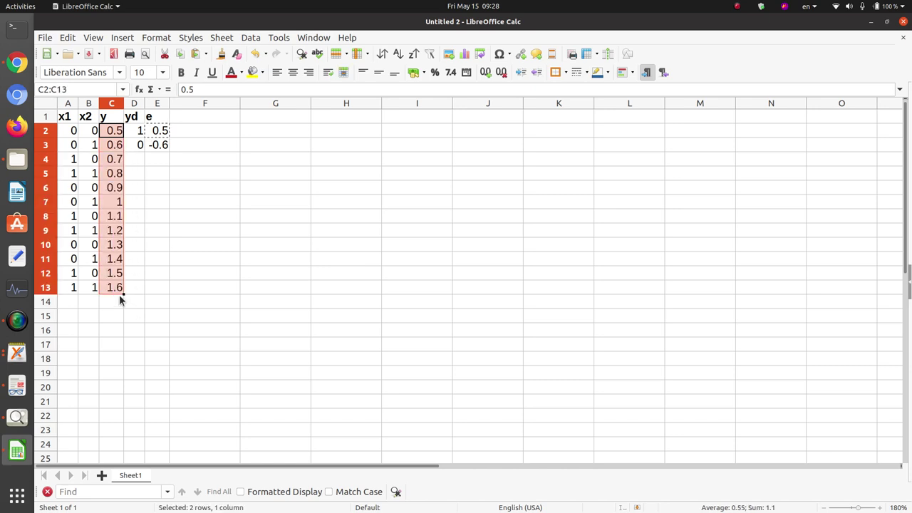
left_click(142, 235)
left_click(128, 148)
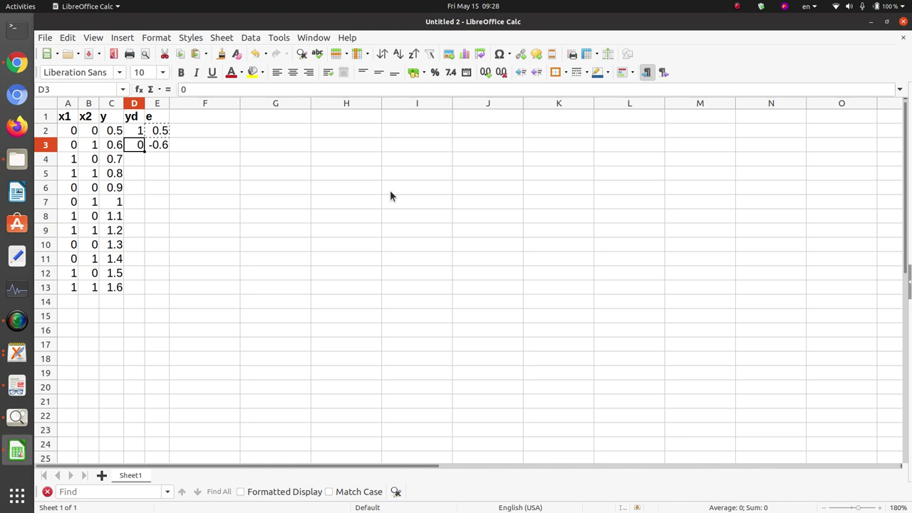
key("Down")
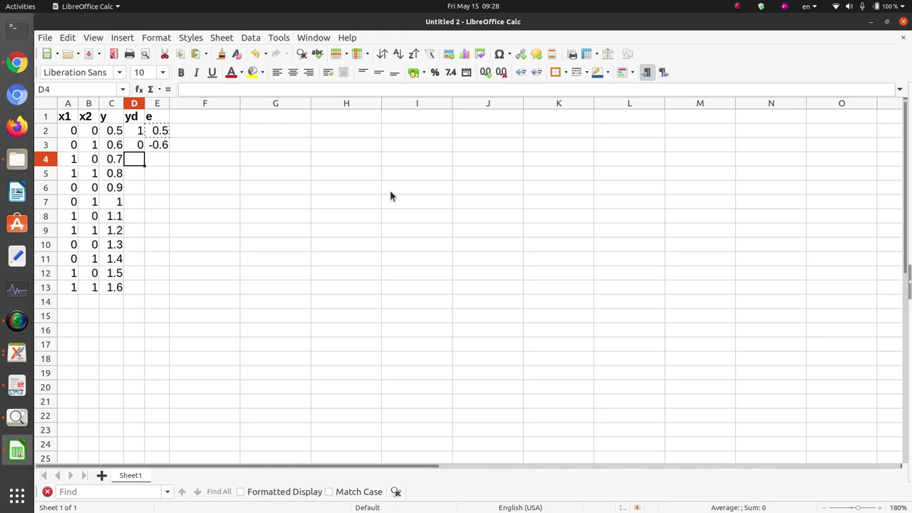
Enter the yd values 0 in D4 and 1 in D5
type("0")
key("Return")
type("1")
key("Return")
Copy the yd block D2:D5 into D6:D9 and D10:D13
key("Up")
key("Up")
key("Up")
key("Up")
key("shift+Down")
key("shift+Down")
key("shift+Down")
key("ctrl+c")
key("Down")
key("Down")
key("Down")
key("Down")
key("ctrl+v")
key("Down")
key("Down")
key("Down")
key("Down")
key("ctrl+v")
key("Down")
Fill the error formula from E2:E3 down to E13
key("Up")
key("Up")
key("Up")
key("Up")
key("Up")
key("Up")
key("Up")
key("Up")
key("Up")
key("Up")
key("Right")
key("Down")
key("Down")
key("Up")
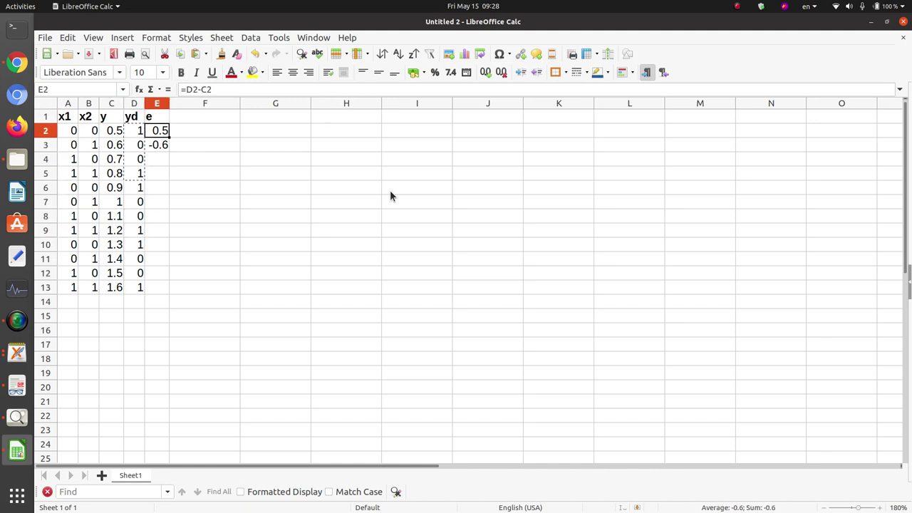
key("shift+Down")
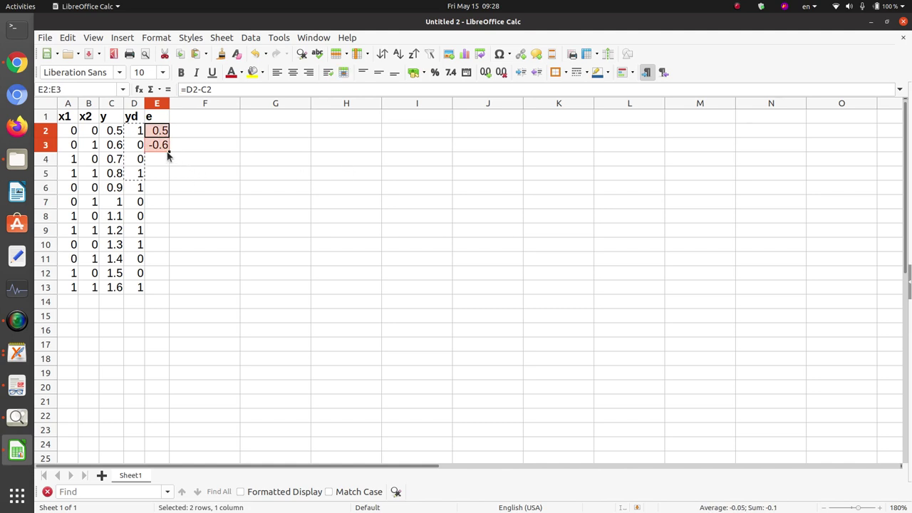
left_click_drag(168, 150, 173, 292)
left_click(175, 318)
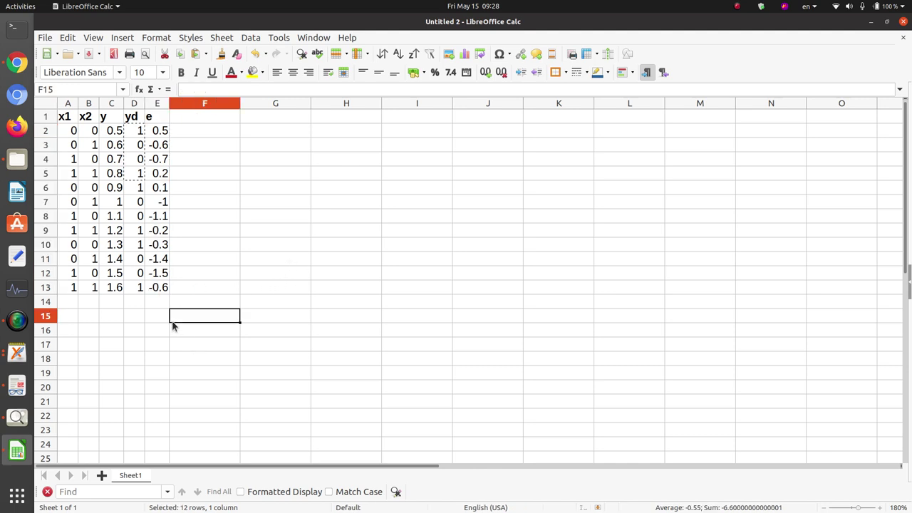
Examine the error values in E2:E13 and the repeating four-row blocks of inputs
left_click_drag(159, 134, 161, 295)
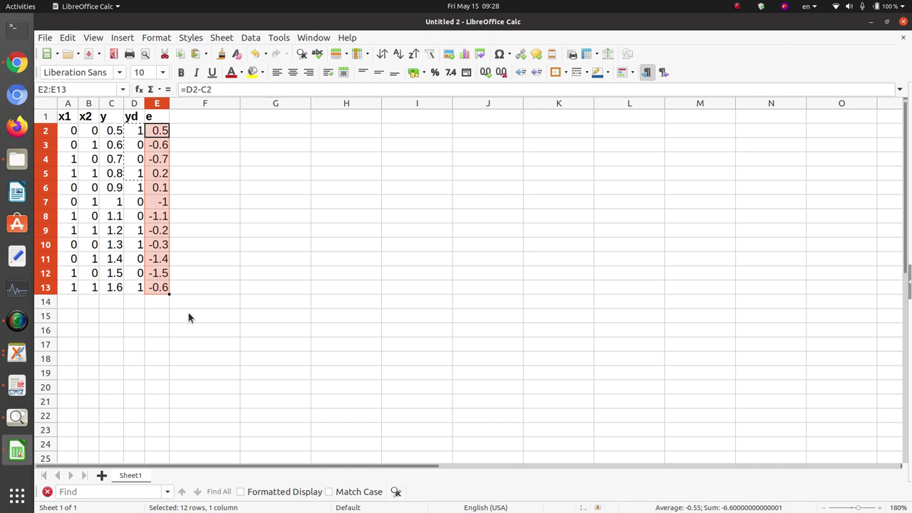
left_click(81, 173)
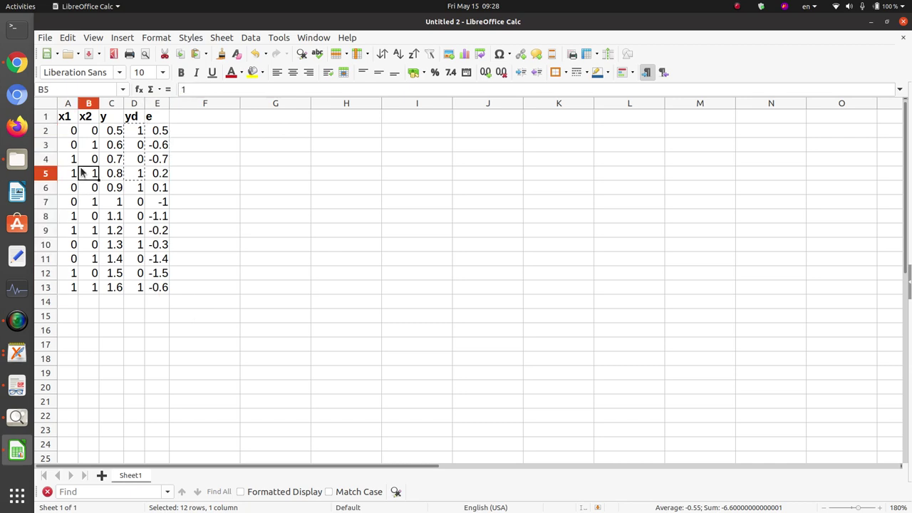
left_click_drag(73, 131, 114, 237)
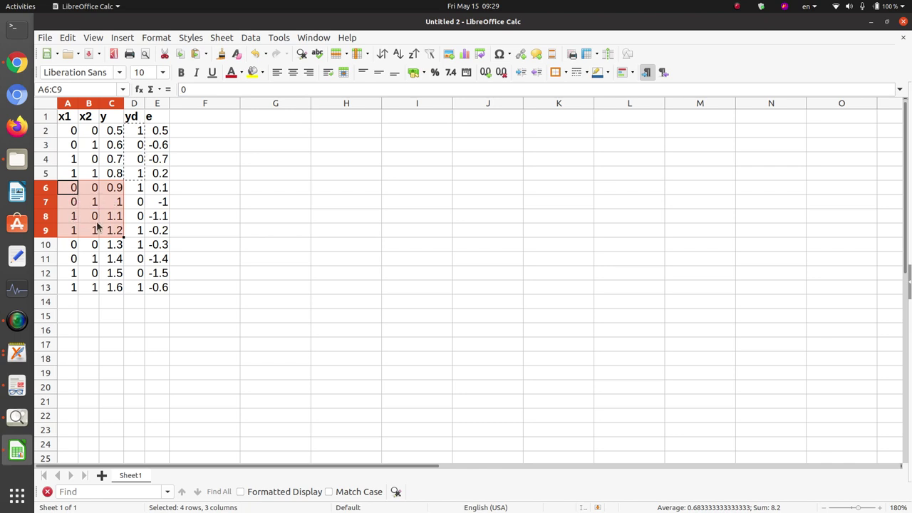
left_click_drag(71, 247, 88, 290)
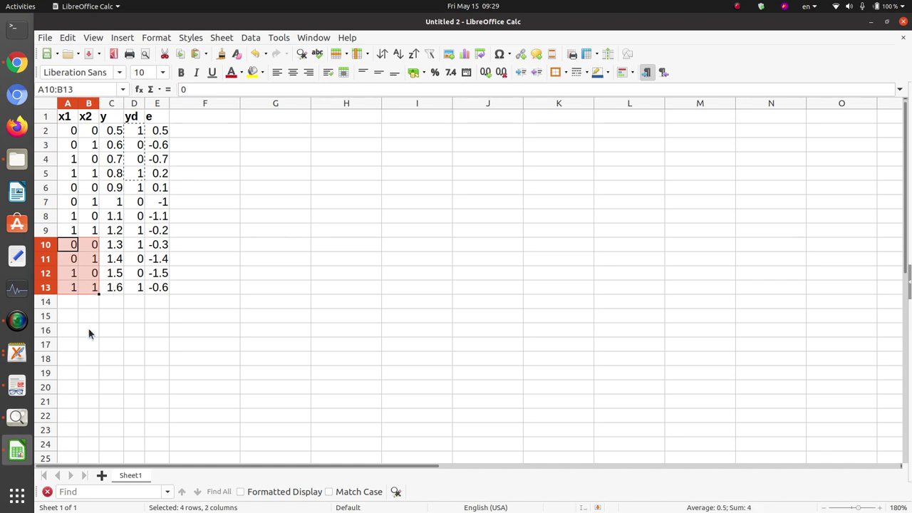
left_click(158, 300)
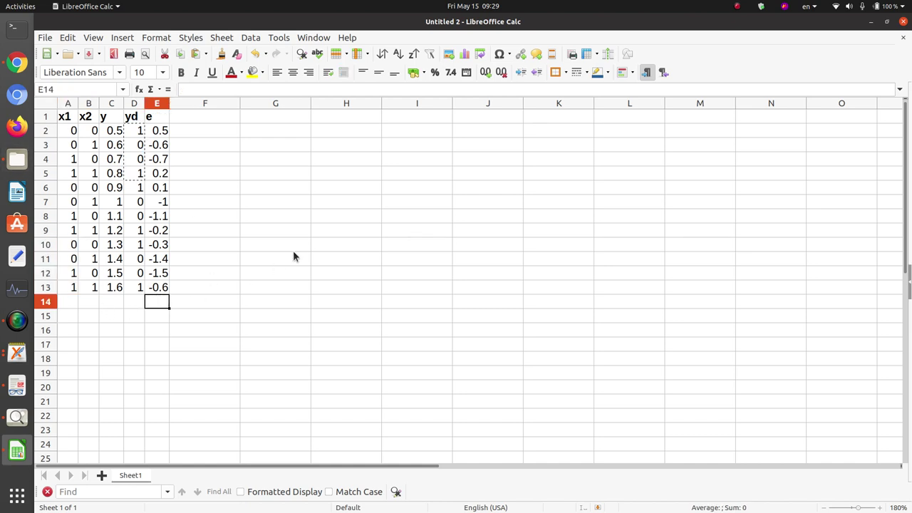
Enter the squared-error formula =E2*E2 in F2 and fill it down to F13
left_click(213, 130)
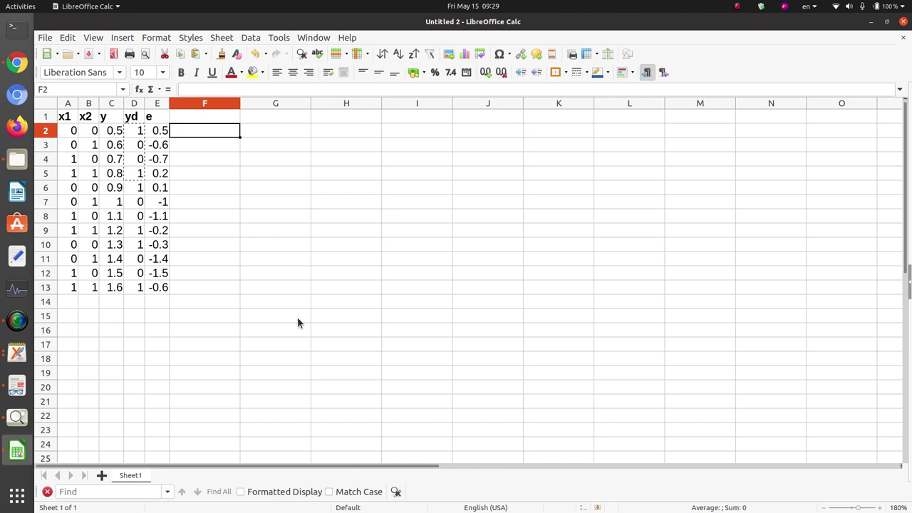
type("=")
left_click(157, 134)
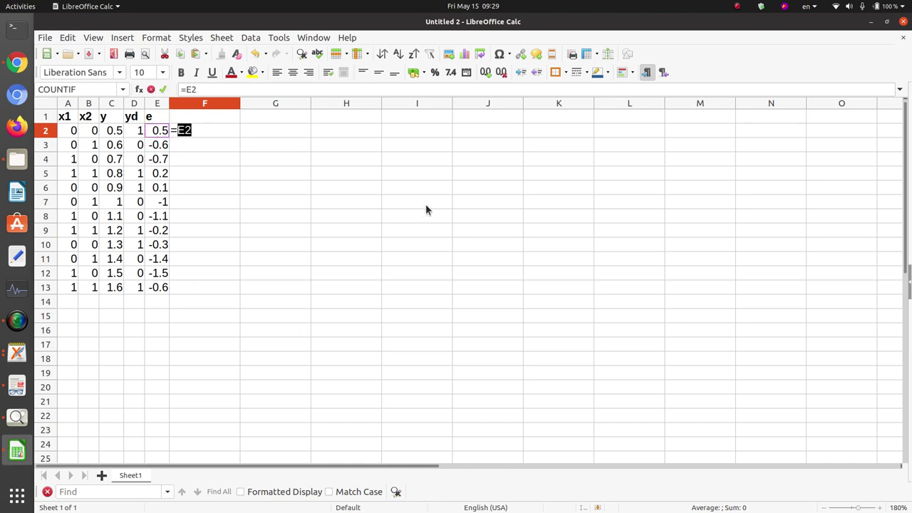
type("*")
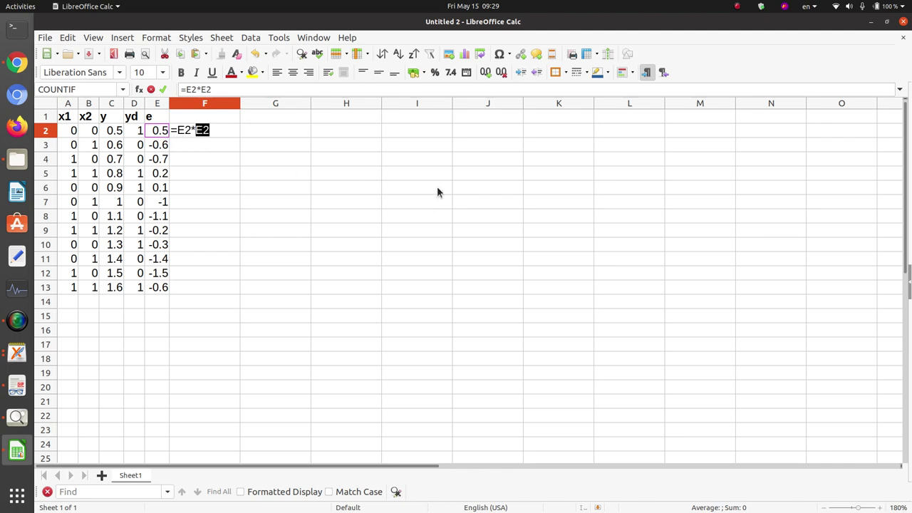
key("Return")
left_click(195, 133)
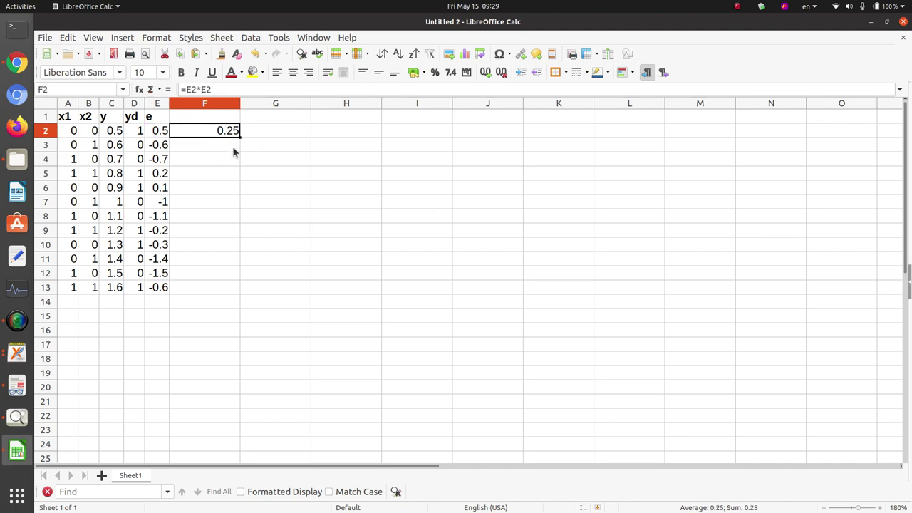
left_click_drag(241, 135, 224, 306)
Sum the squared errors in F14 with =SUM(F2:F13)
left_click(224, 306)
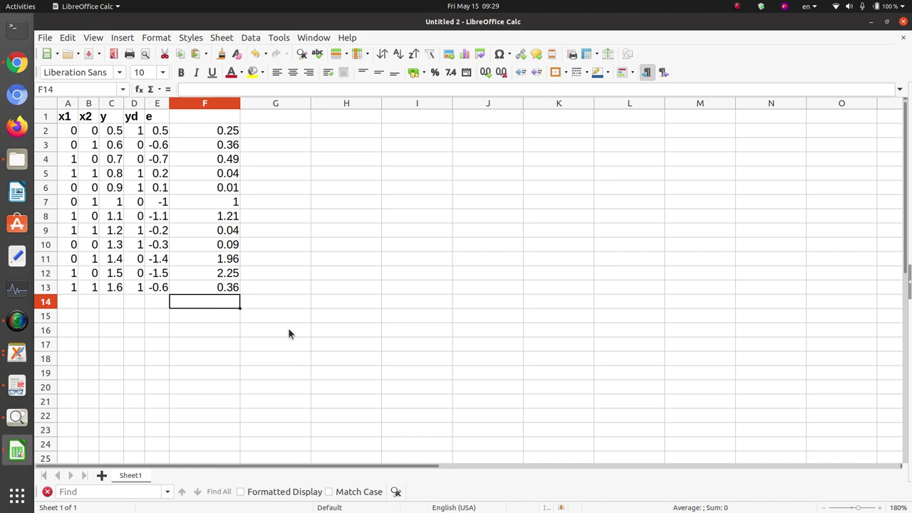
left_click(160, 89)
left_click(166, 107)
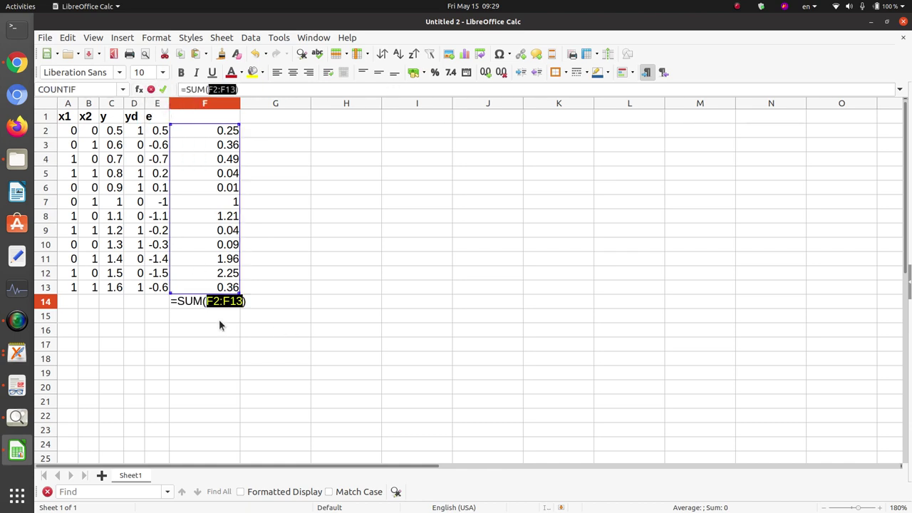
key("Return")
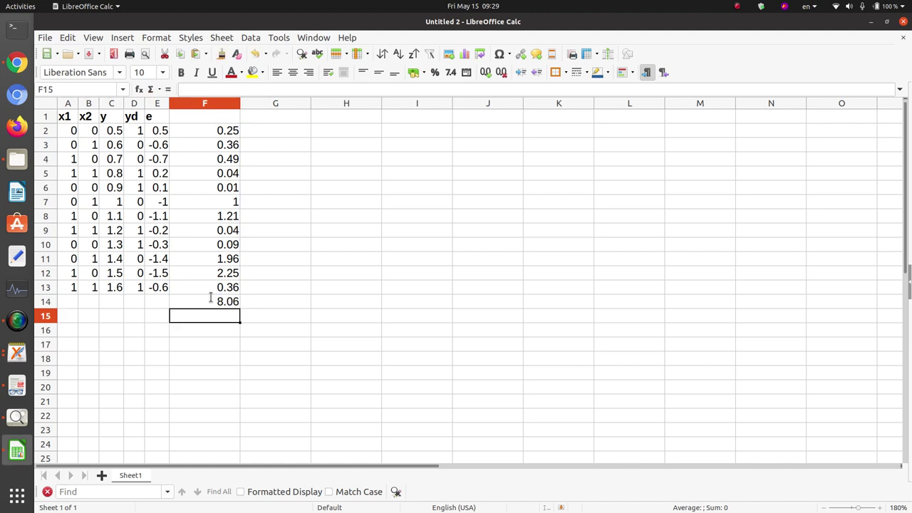
Examine the sum in F14 and the squared-error, error, yd and y cells that feed it
left_click(211, 299)
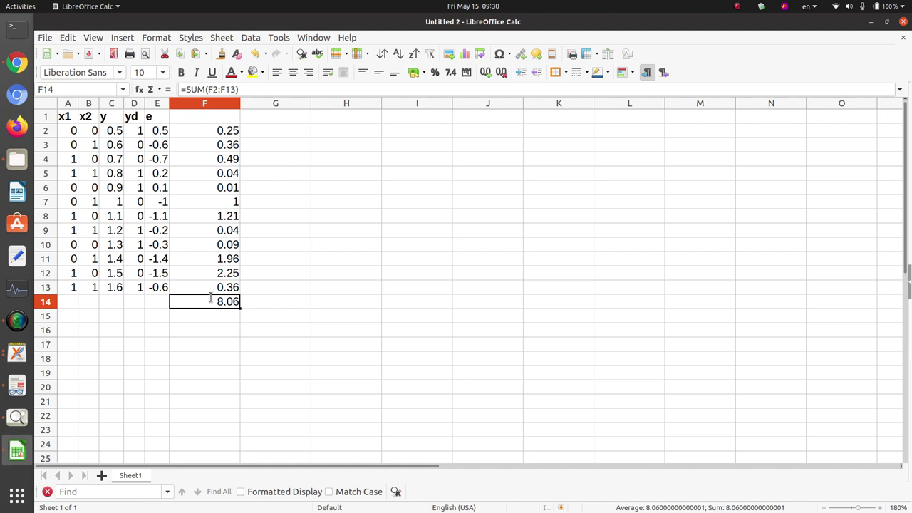
key("Up")
key("Up")
key("Up")
key("Up")
key("Up")
key("Up")
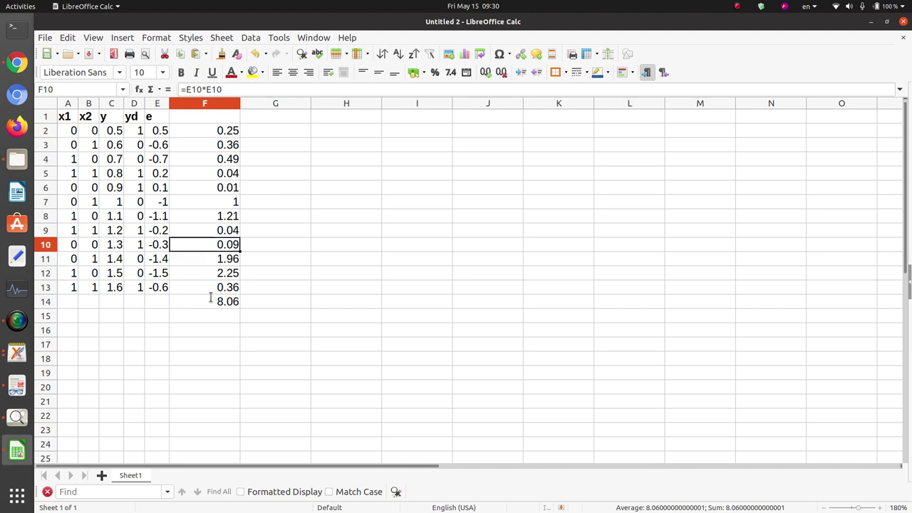
key("Left")
key("Left")
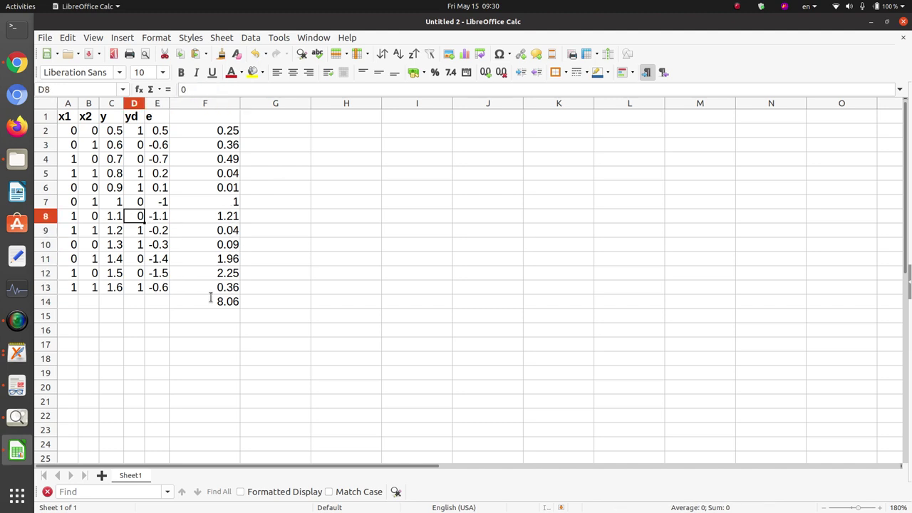
key("Right")
key("Down")
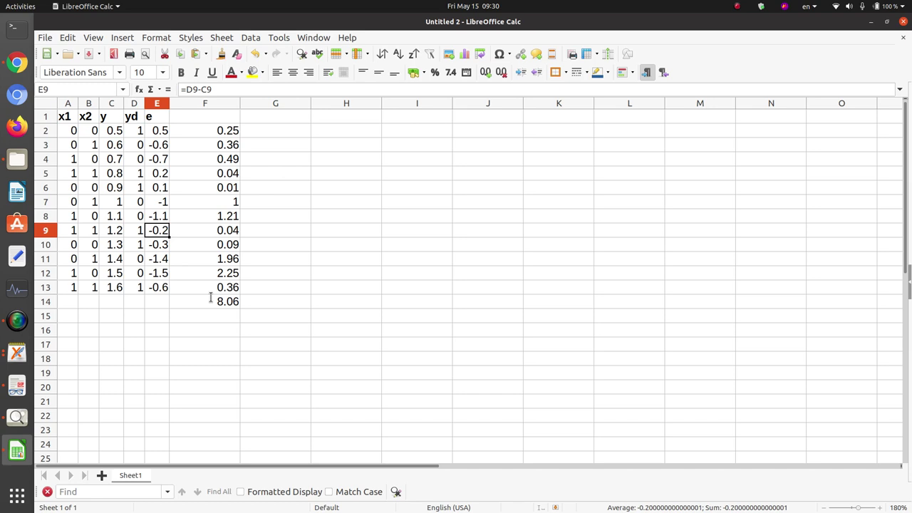
key("Up")
key("Up")
key("Up")
key("Up")
key("Up")
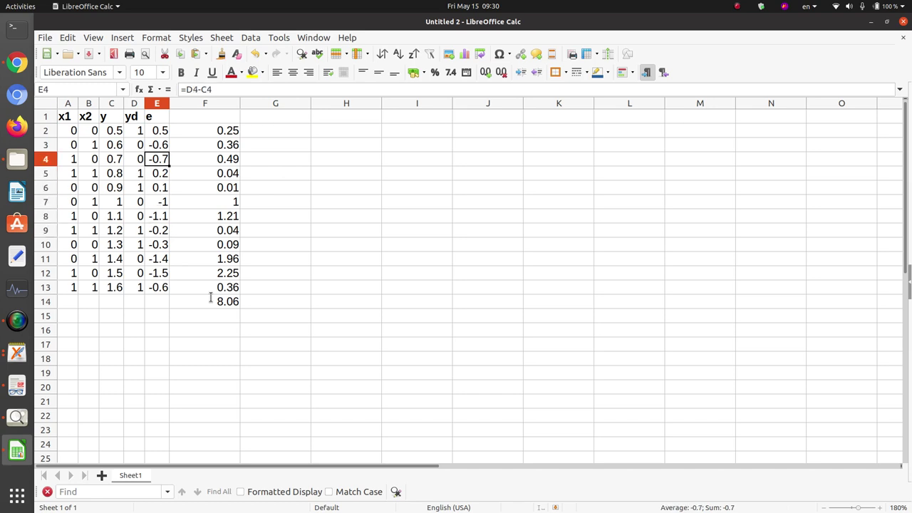
key("Down")
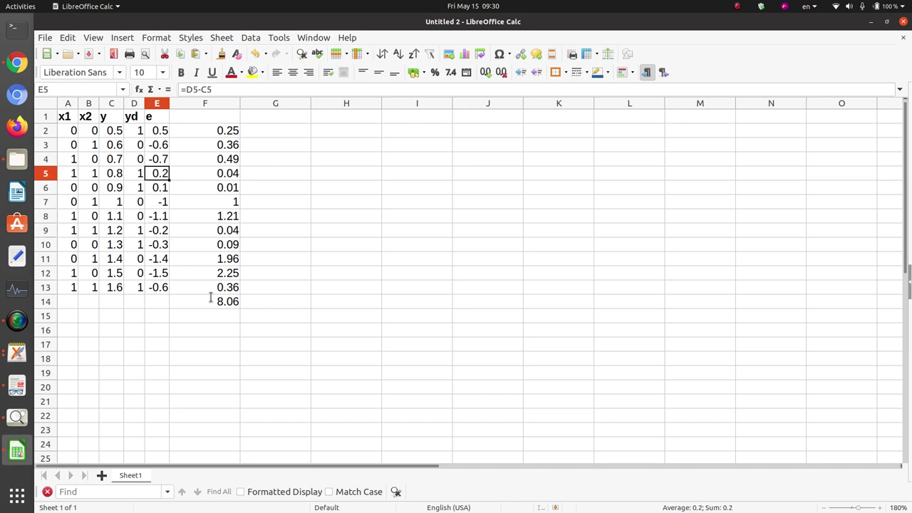
key("Left")
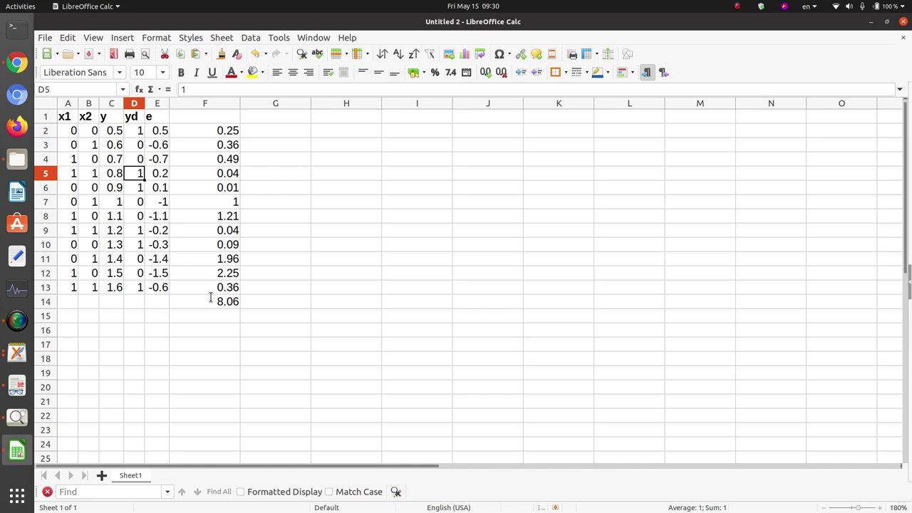
key("Left")
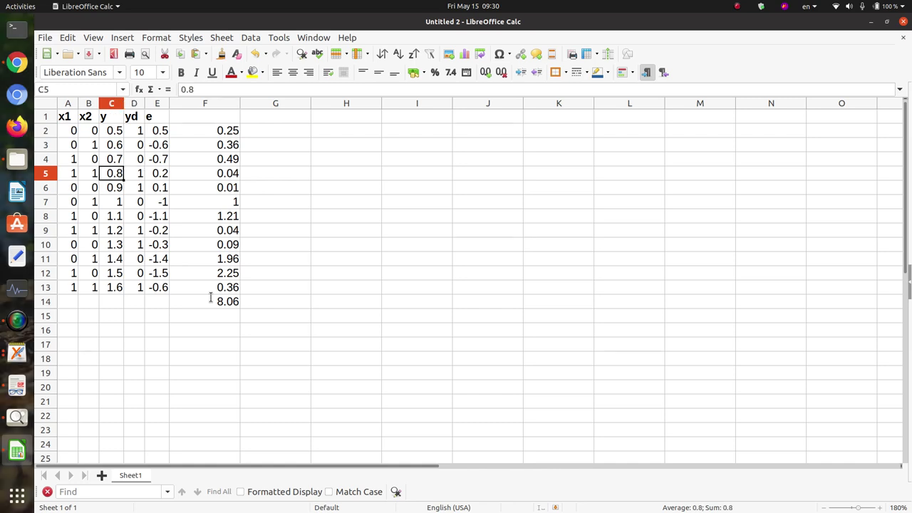
Try 0.1 as the y value in C8, and undo the entry to compare the sum in F14
key("Down")
key("Down")
key("Down")
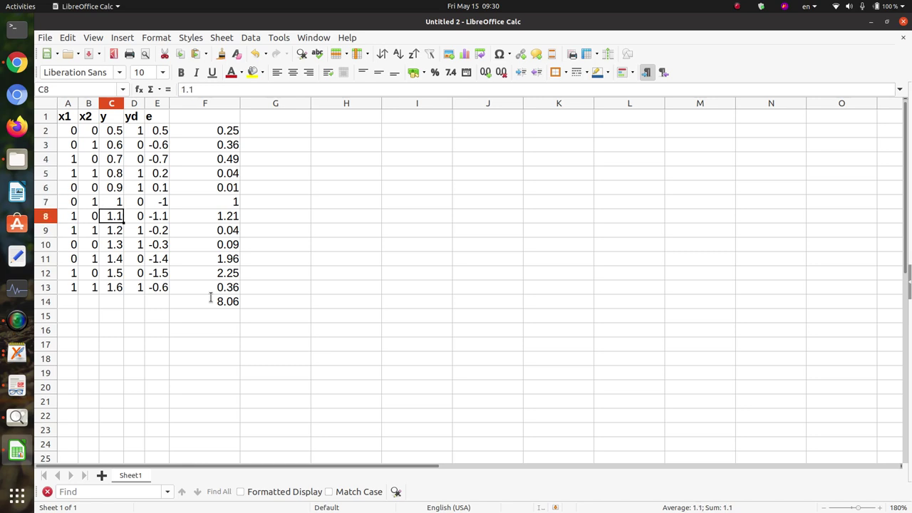
key("Right")
key("Left")
key("Right")
key("Left")
type("0.1")
key("Return")
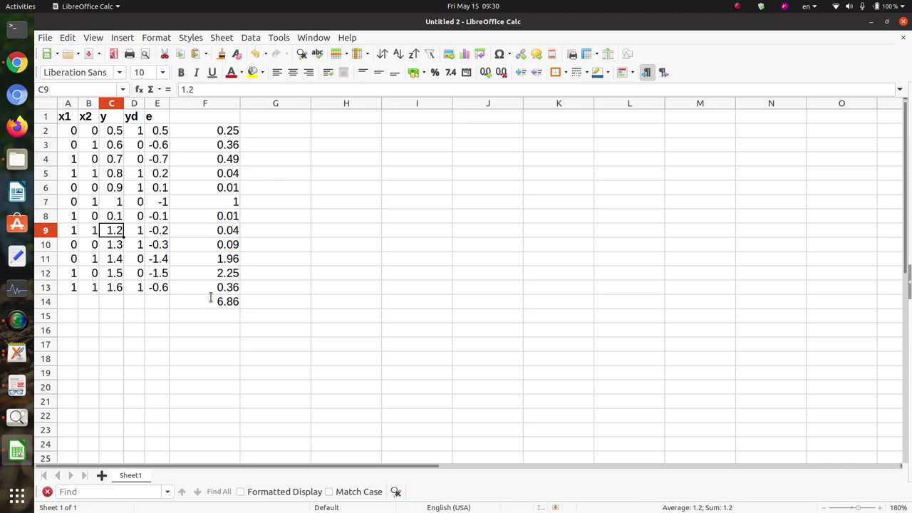
key("ctrl+z")
left_click(223, 303)
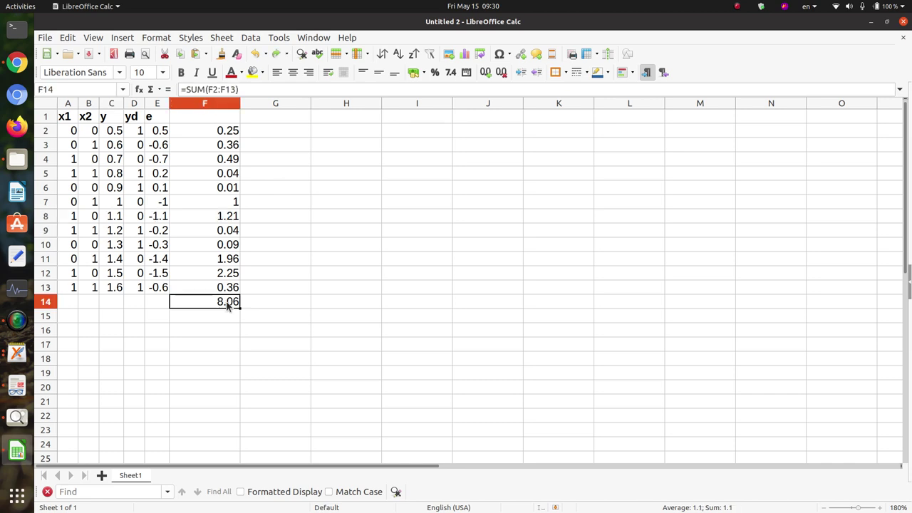
Set the y values to 0.1 in C8, 0.9 in C9 and 0.2 in C11, and check the sum in F14
left_click(116, 221)
type("0.1")
key("Return")
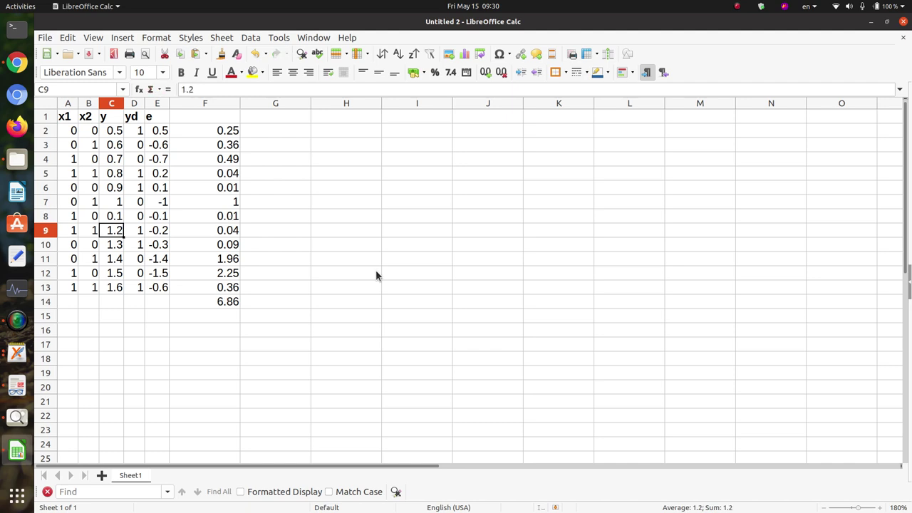
type("0.9")
key("Return")
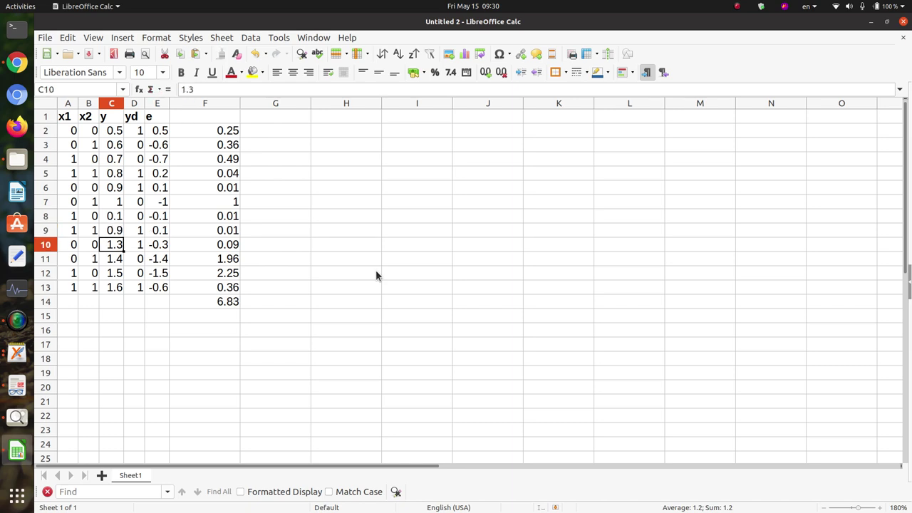
key("Return")
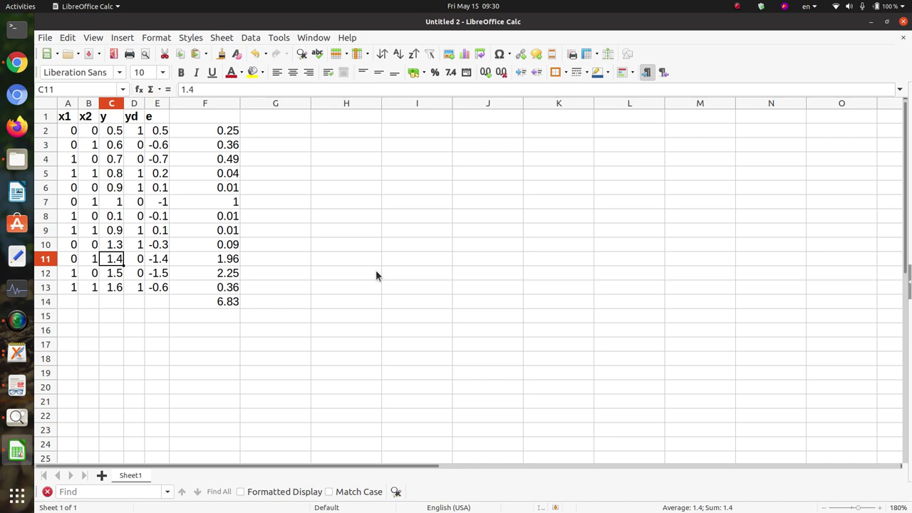
type("0.2")
key("Return")
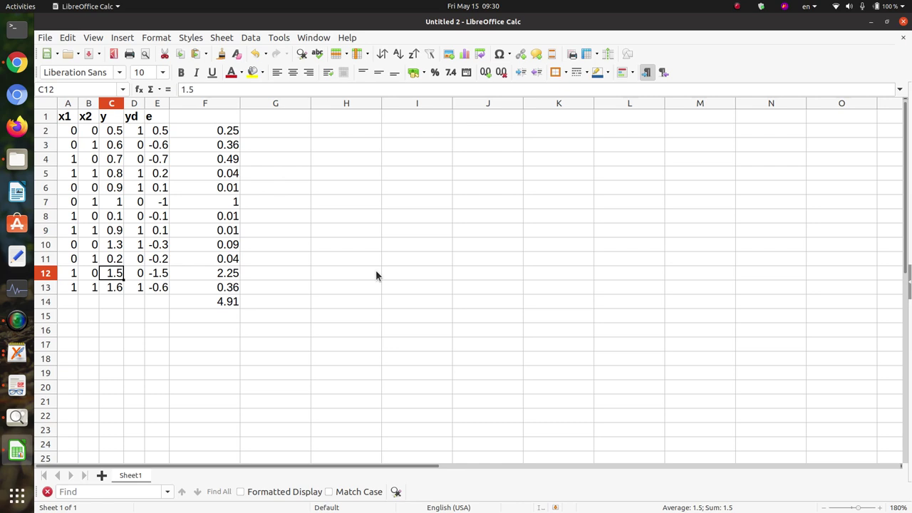
key("Down")
key("Down")
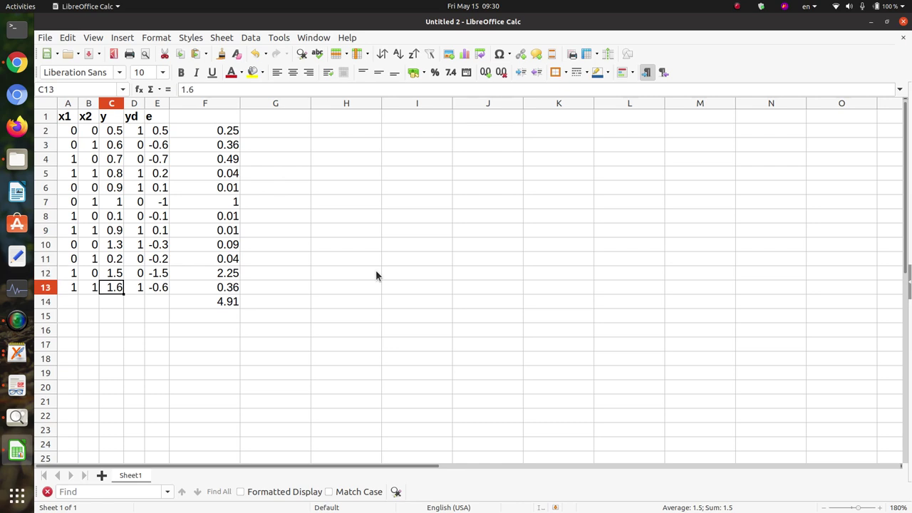
key("Right")
key("Right")
key("Right")
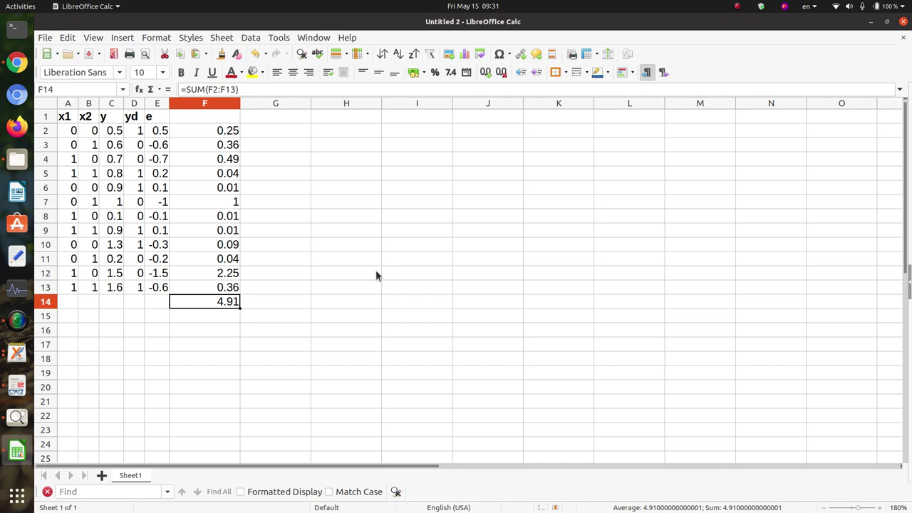
Underline the 0.001 error threshold on the Xournal++ lecture slide, and return to the LibreOffice Calc sheet
key("alt+Tab")
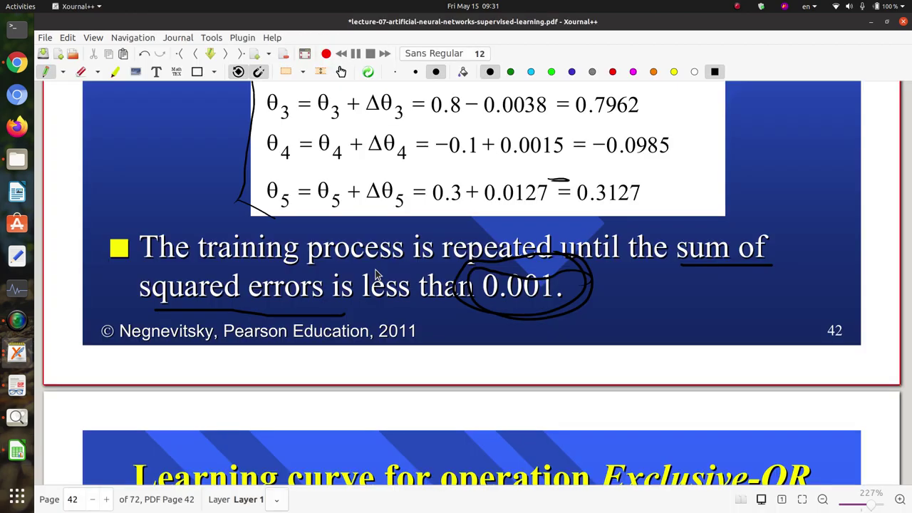
left_click_drag(489, 307, 560, 307)
key("alt+Tab")
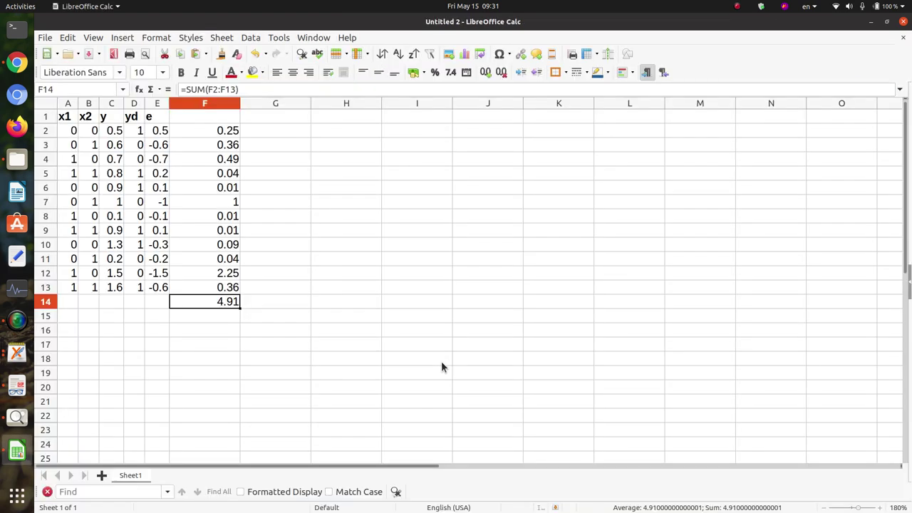
Examine the squared-error values in column F above the sum
key("Up")
key("Up")
key("Up")
key("Up")
key("Up")
key("Up")
key("Up")
key("Up")
key("Up")
key("Up")
key("Up")
key("Up")
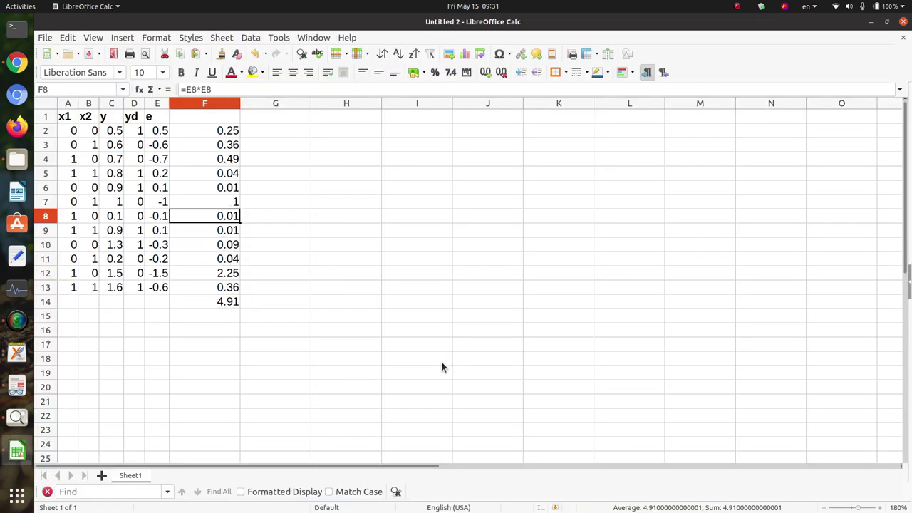
Compare the y outputs in column C with the desired yd values in column D, particularly in rows 2 and 6
key("Left")
key("Left")
key("Left")
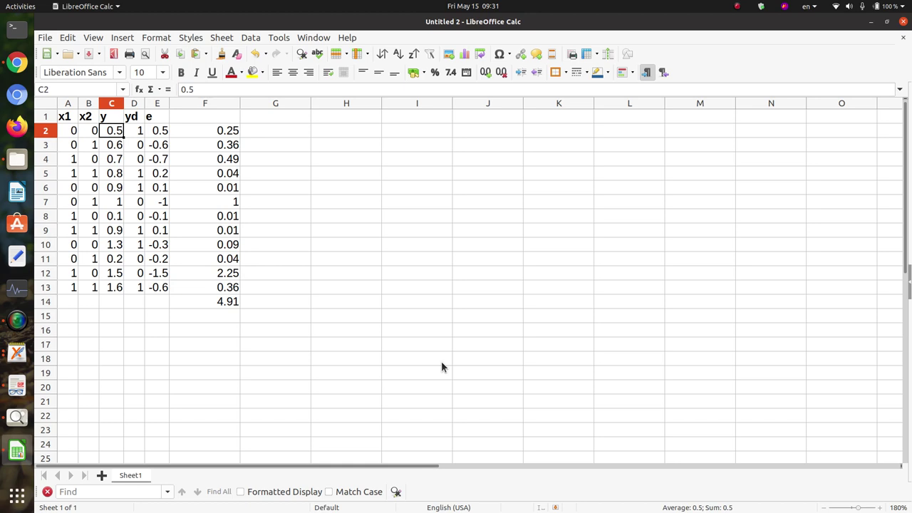
key("Right")
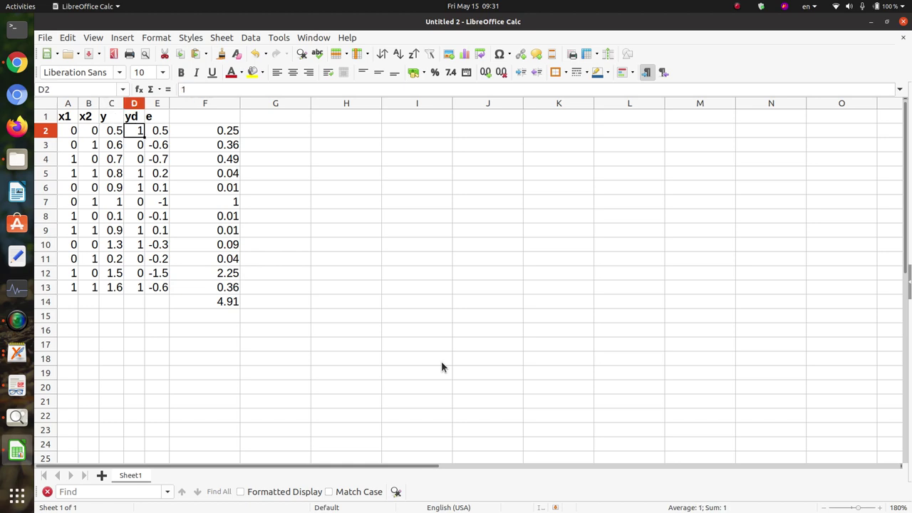
key("Down")
key("Down")
key("Down")
key("Down")
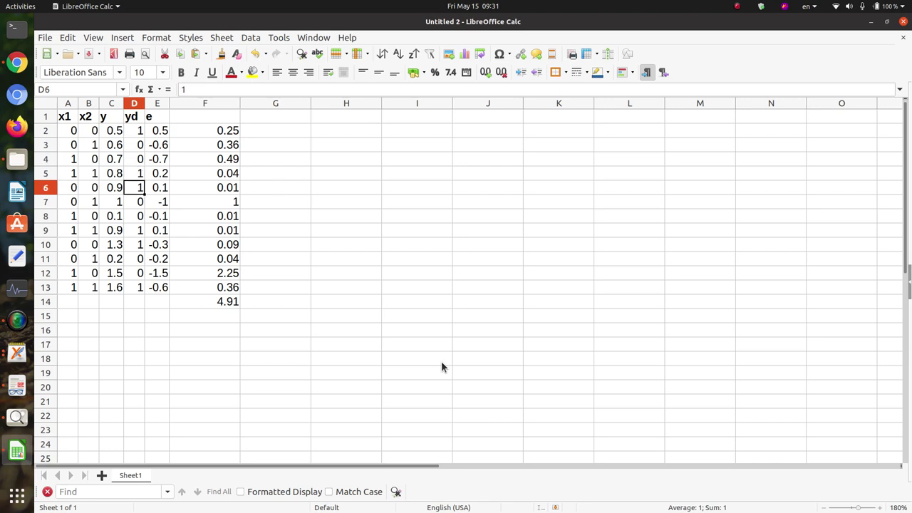
key("Left")
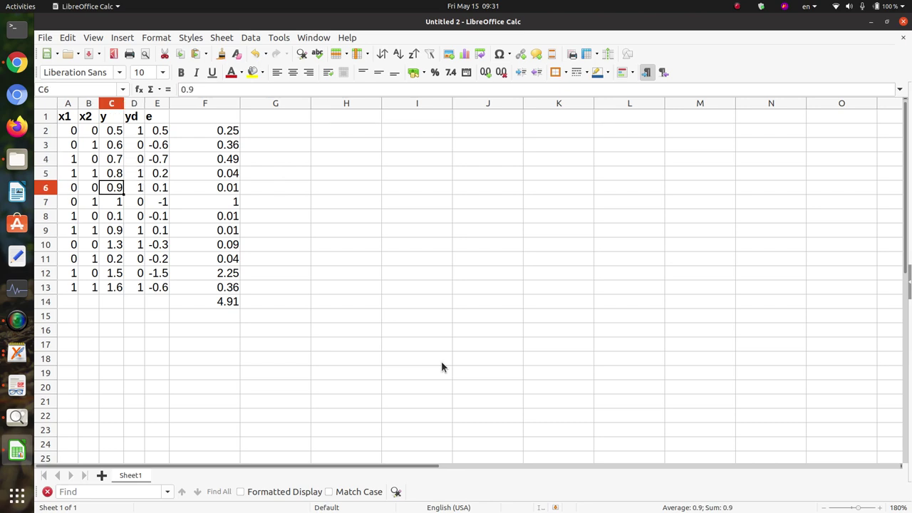
key("Right")
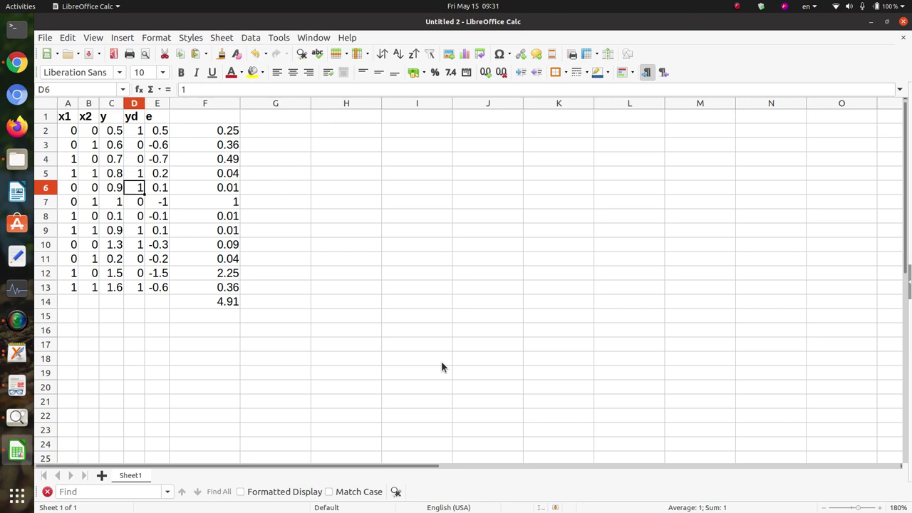
key("Left")
key("shift+Right")
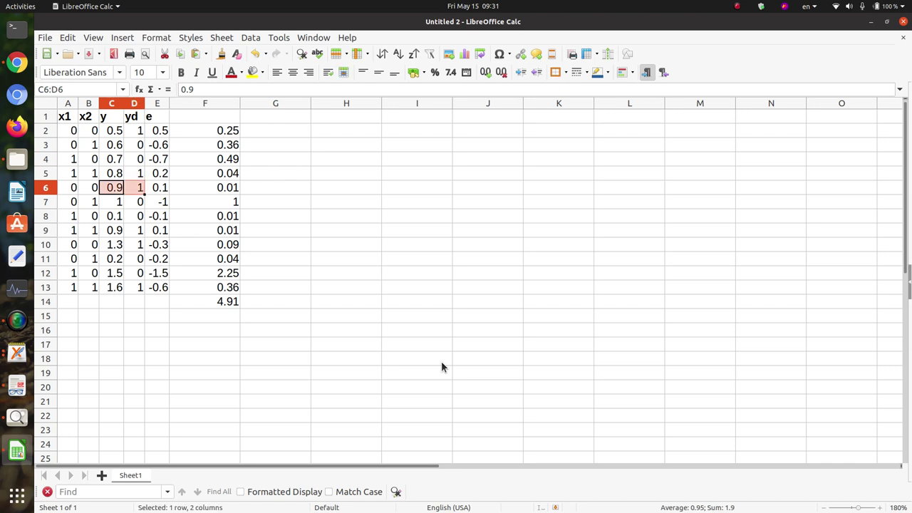
key("Left")
key("Right")
key("shift+Right")
key("Left")
key("Right")
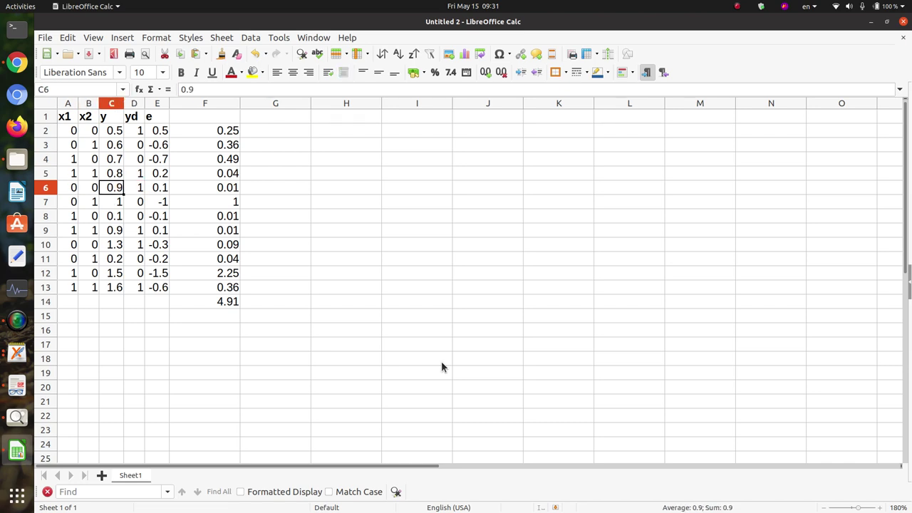
key("Right")
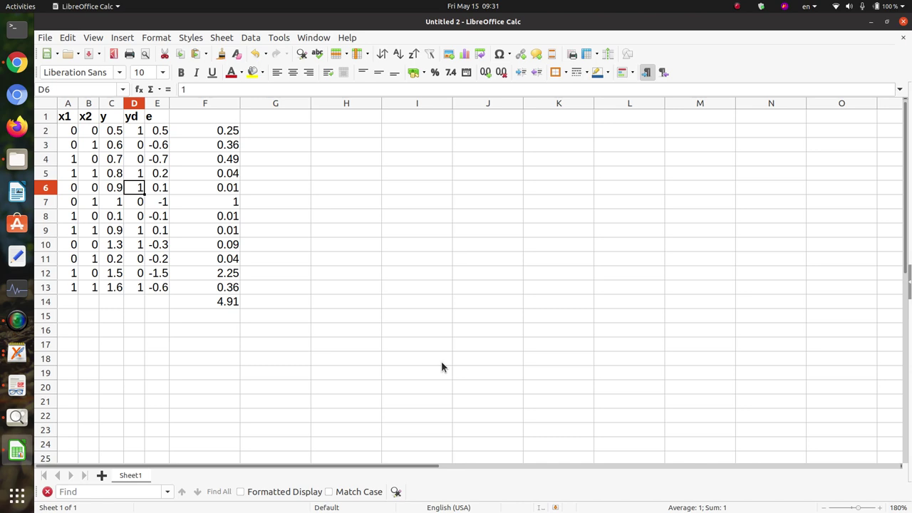
Examine the error values in column E from row 2 down to row 13
key("Up")
key("Up")
key("Up")
key("Up")
key("Right")
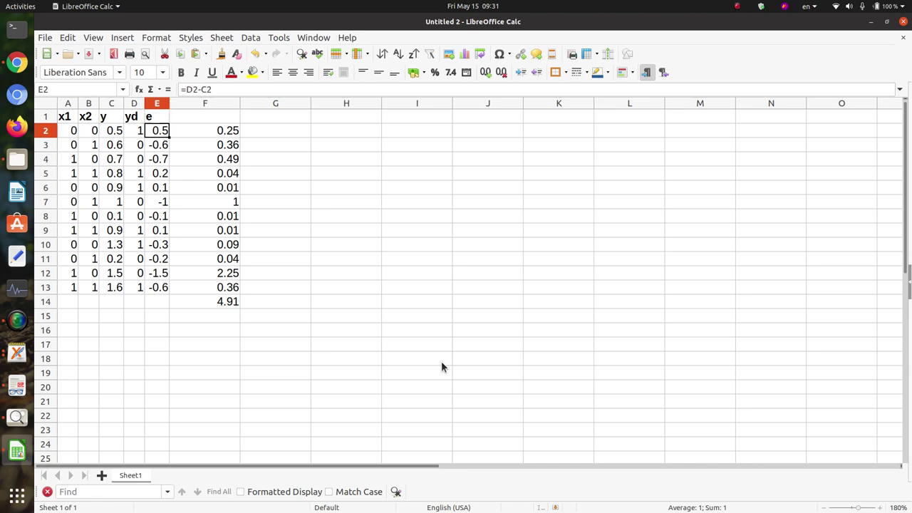
key("Down")
key("Down")
key("Down")
key("Down")
key("Down")
key("Down")
key("Down")
key("Down")
key("Down")
key("Down")
key("Down")
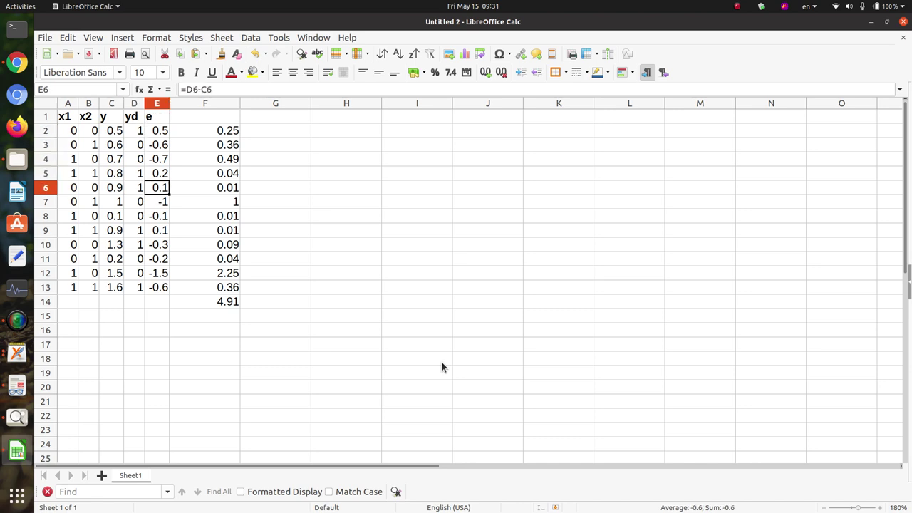
key("Up")
key("Up")
key("Up")
key("Up")
key("Up")
key("Up")
key("Up")
key("Up")
key("Up")
key("Up")
key("Up")
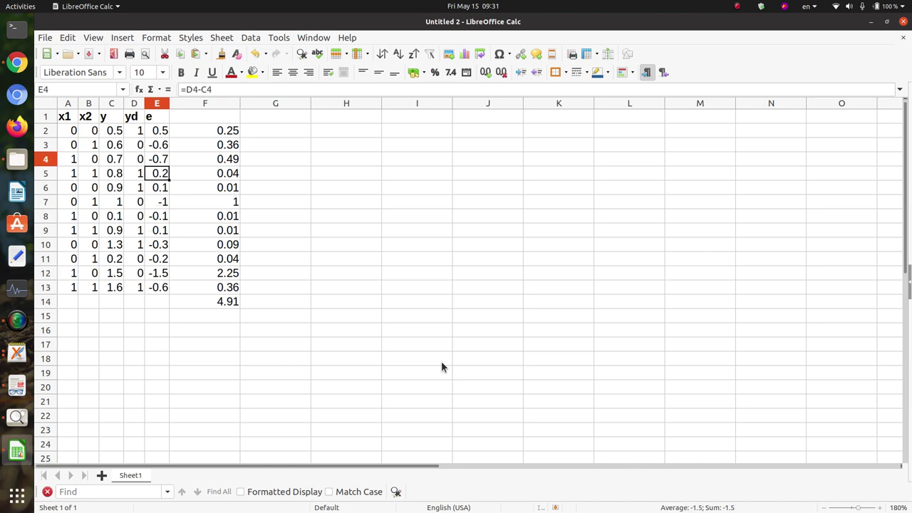
Select the squared errors in F2:F13 for review, and switch to the Xournal++ lecture slide with the stop criterion
key("Right")
key("Right")
key("Left")
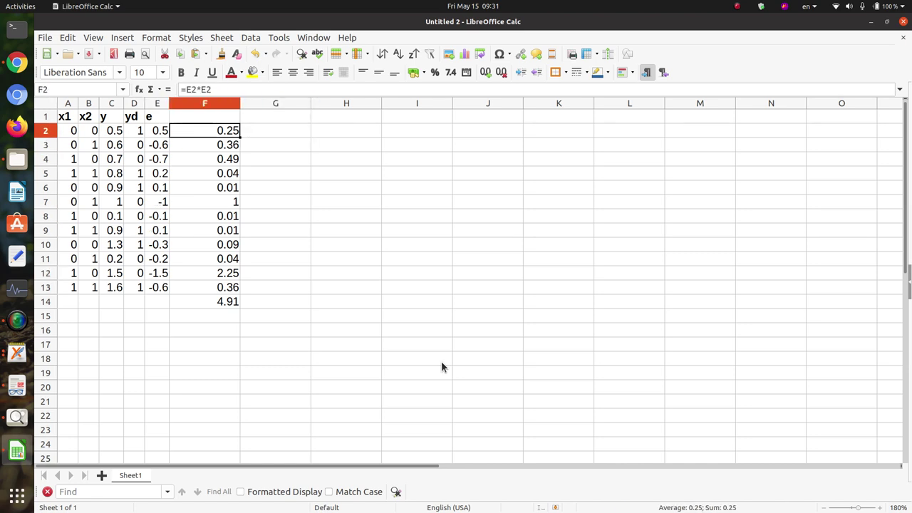
key("shift+Down")
key("shift+Down")
key("shift+Down")
key("shift+Down")
key("shift+Down")
key("shift+Down")
key("shift+Down")
key("shift+Down")
key("shift+Down")
key("shift+Down")
key("shift+Down")
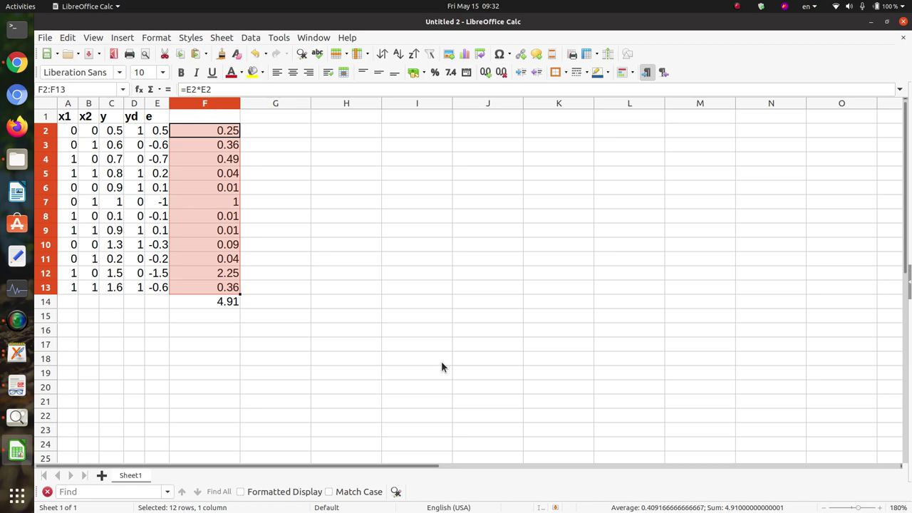
key("alt+Tab")
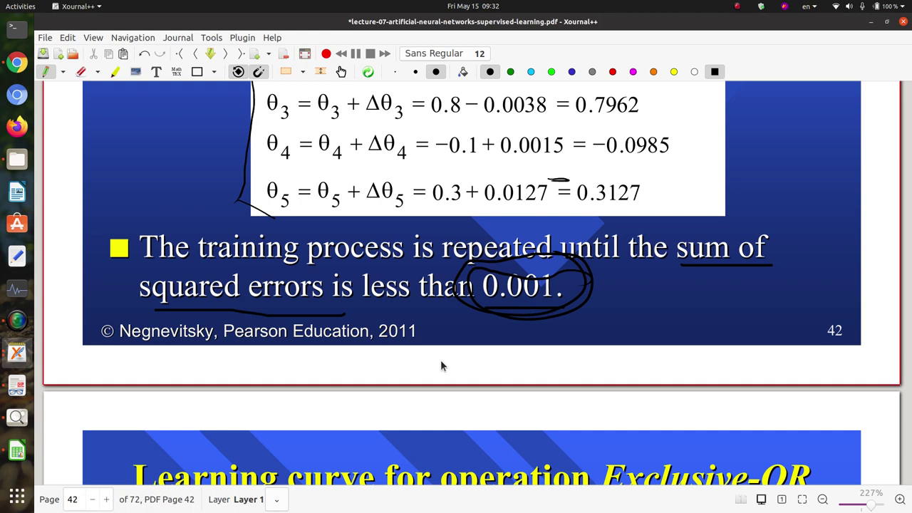